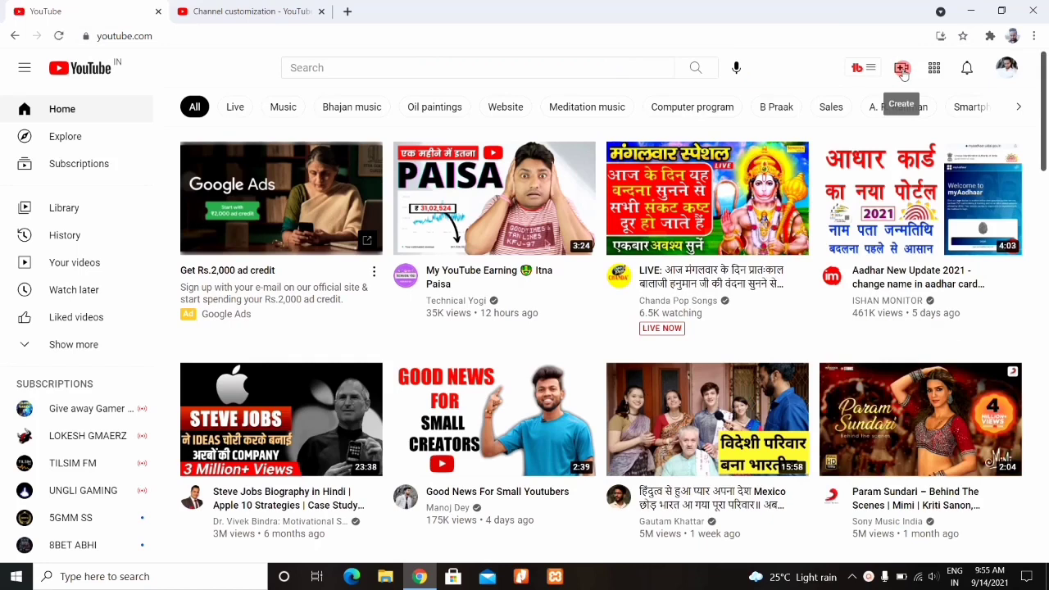
Start a new video upload and choose the file dummy video.mp4
click(902, 69)
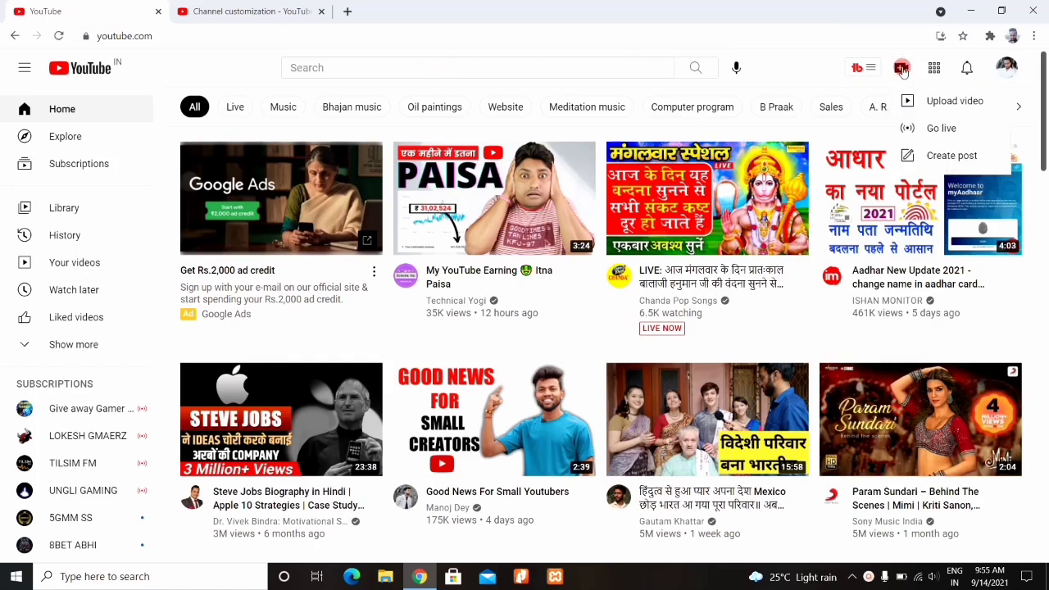
click(947, 103)
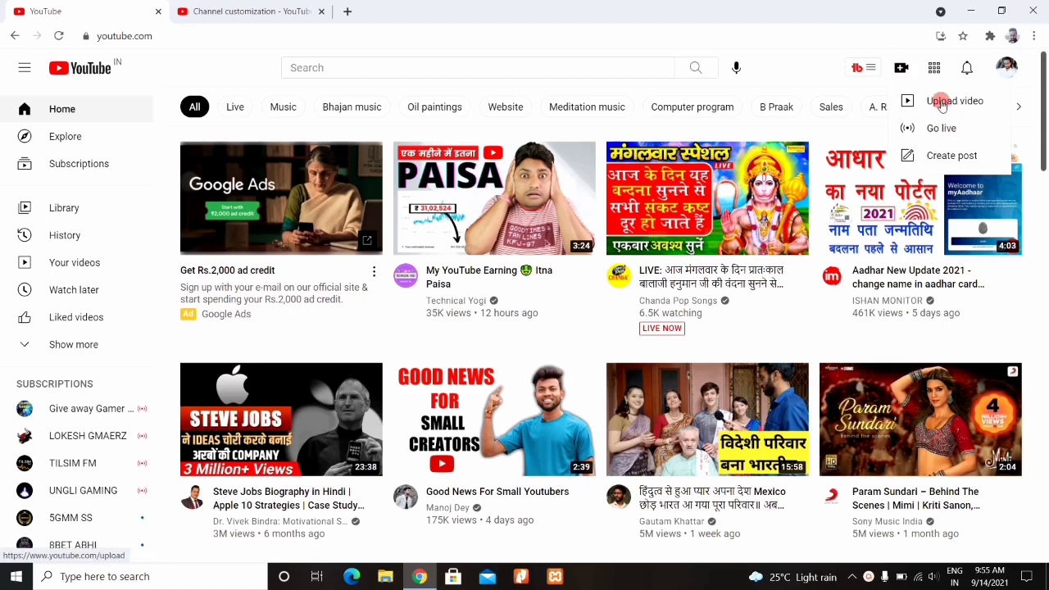
click(942, 103)
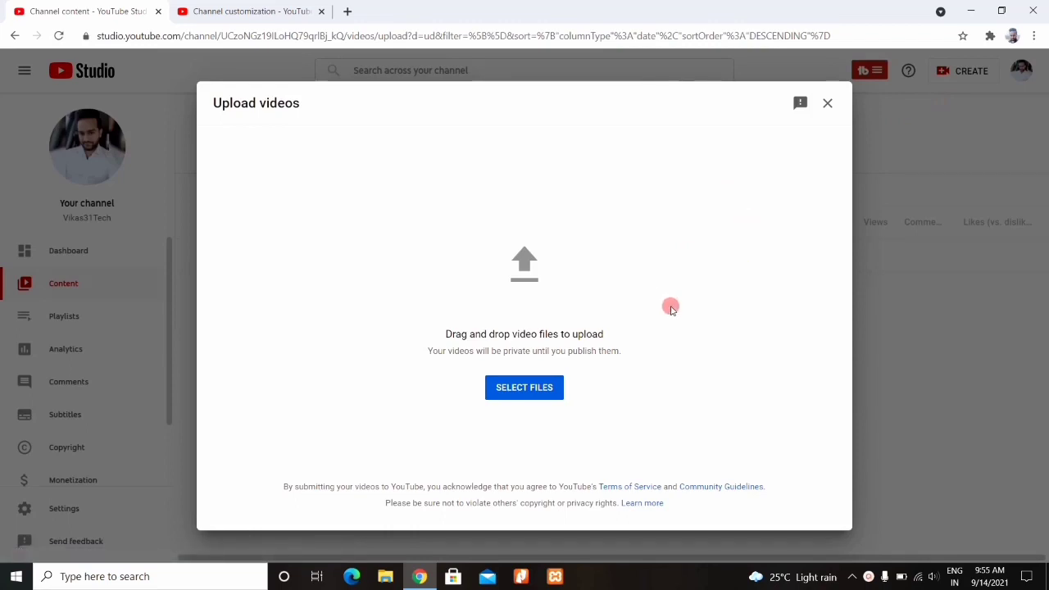
click(538, 393)
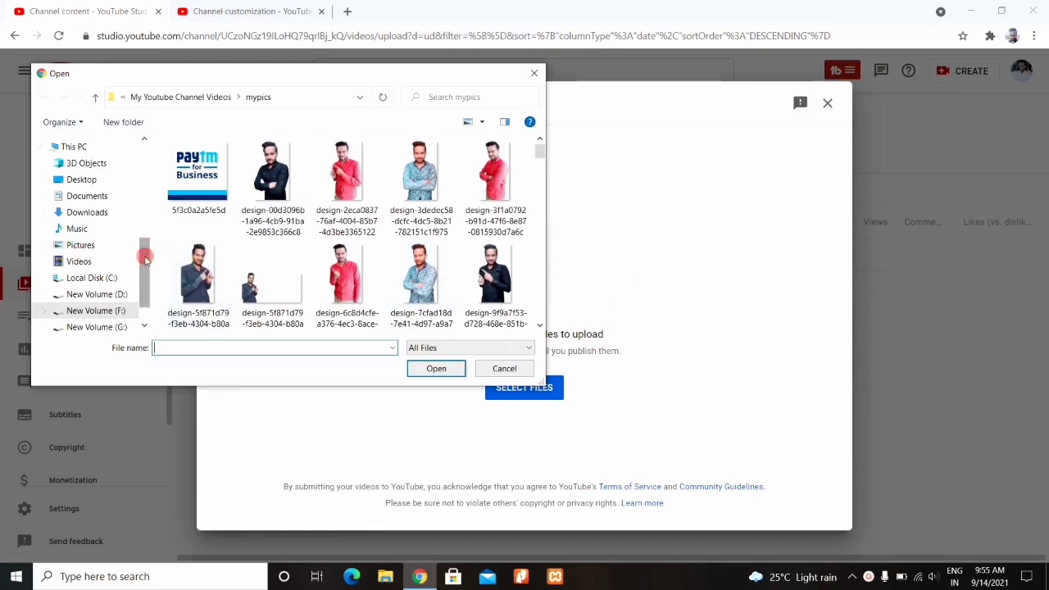
scroll(145, 258, up, 3)
click(504, 368)
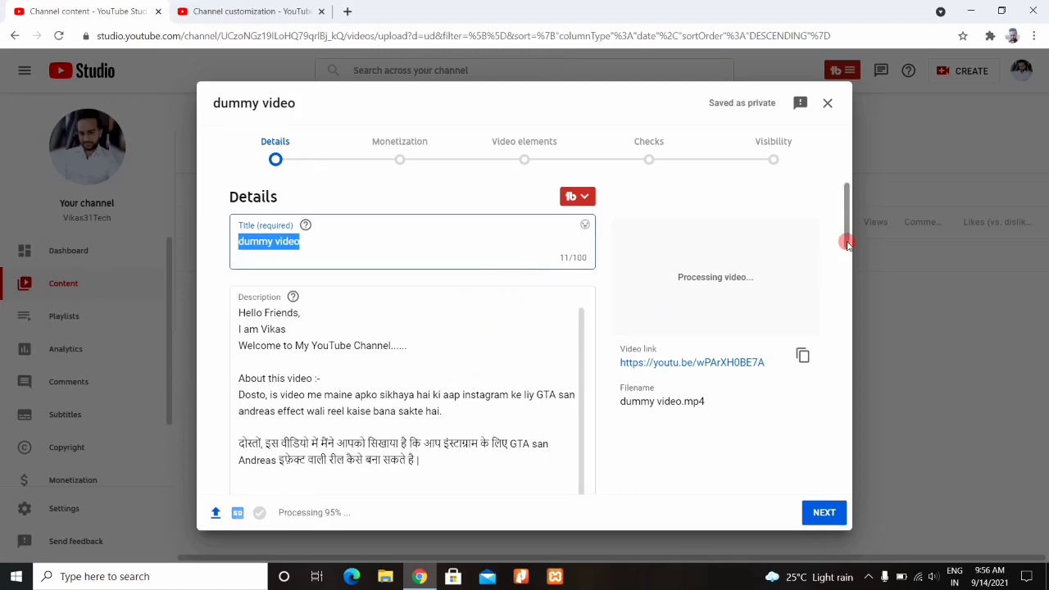
Replace the video title with "how to use yt studio in 2021 | yt studio kaise use kare"
drag(848, 245, 847, 258)
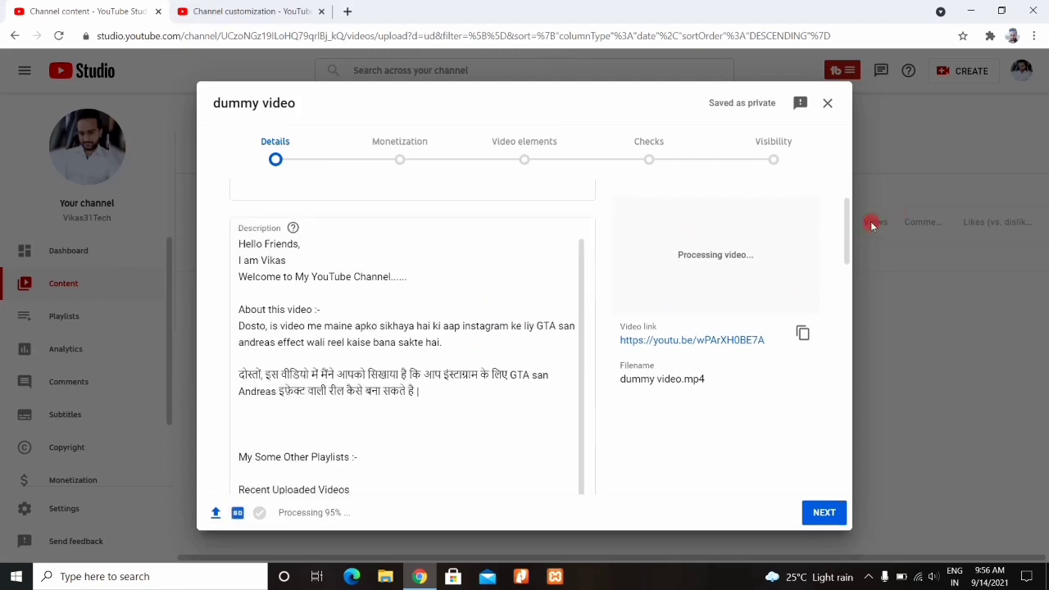
scroll(848, 241, down, 3)
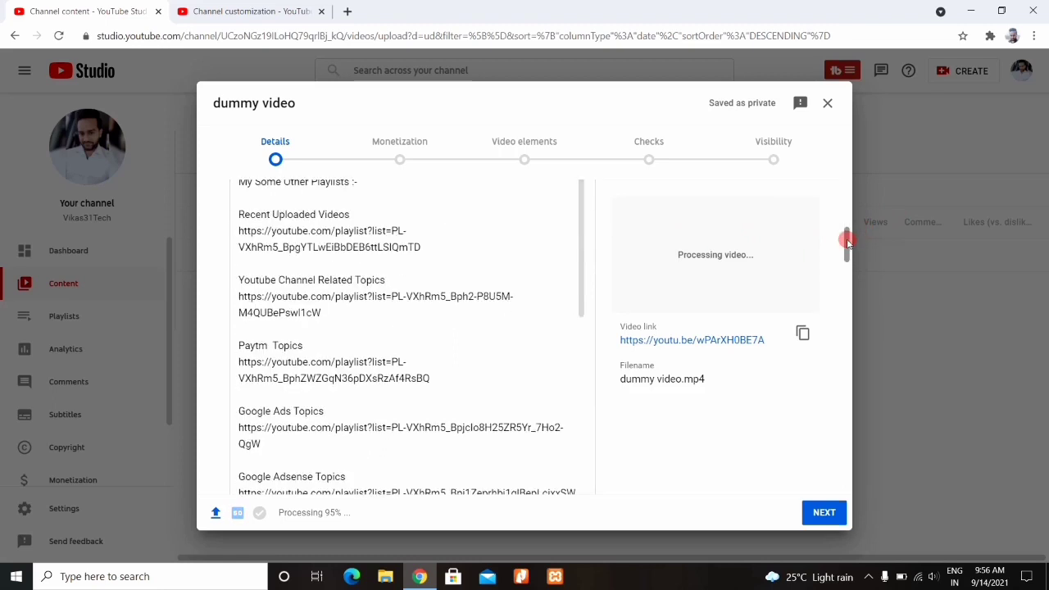
drag(847, 241, 847, 175)
click(337, 246)
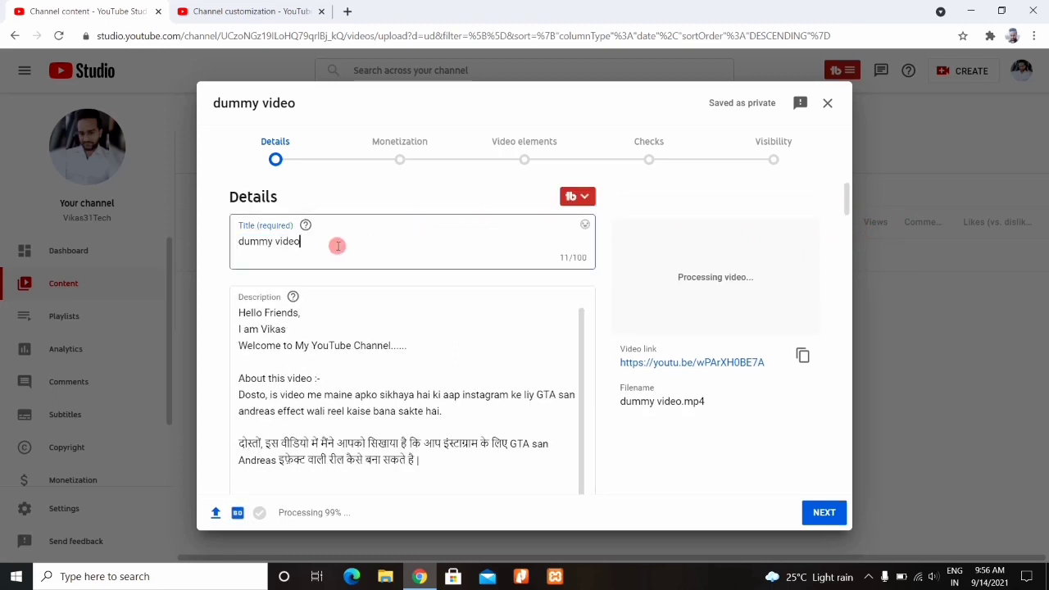
key(BackSpace)
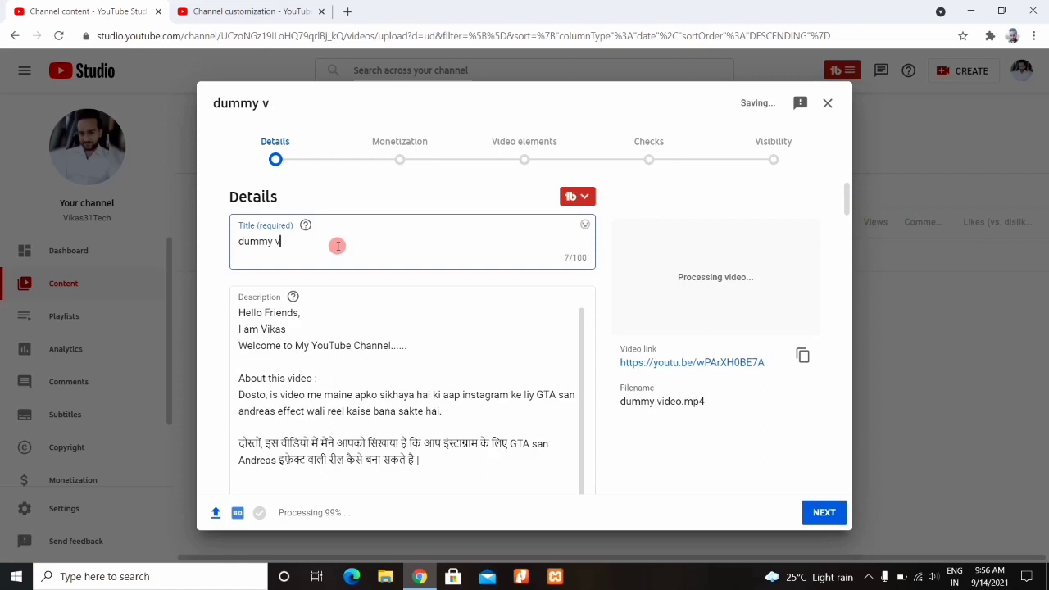
key(BackSpace)
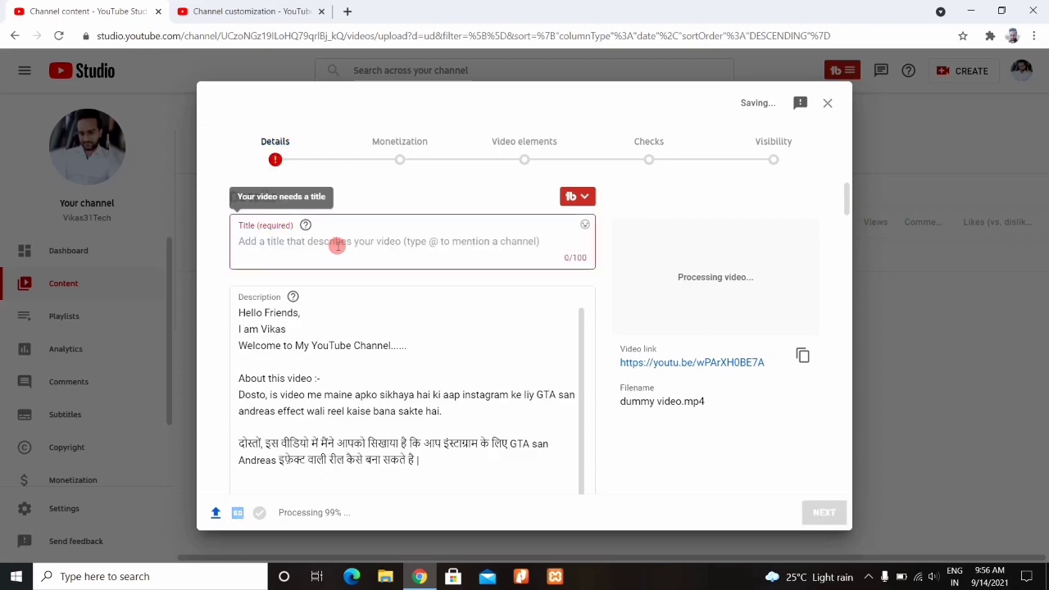
text(how to use yt studio in 20)
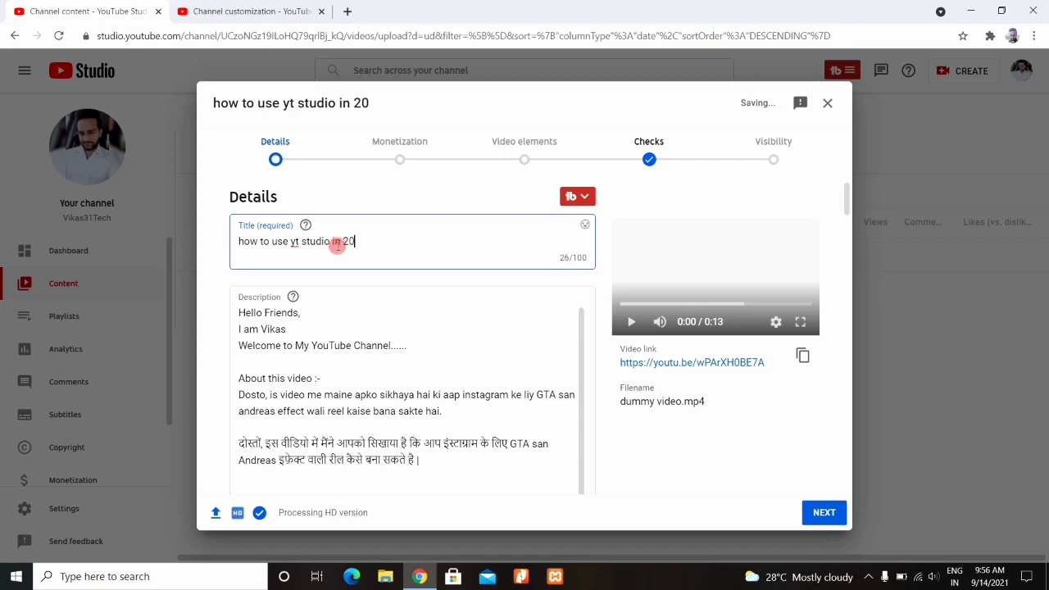
text(21 | yt st)
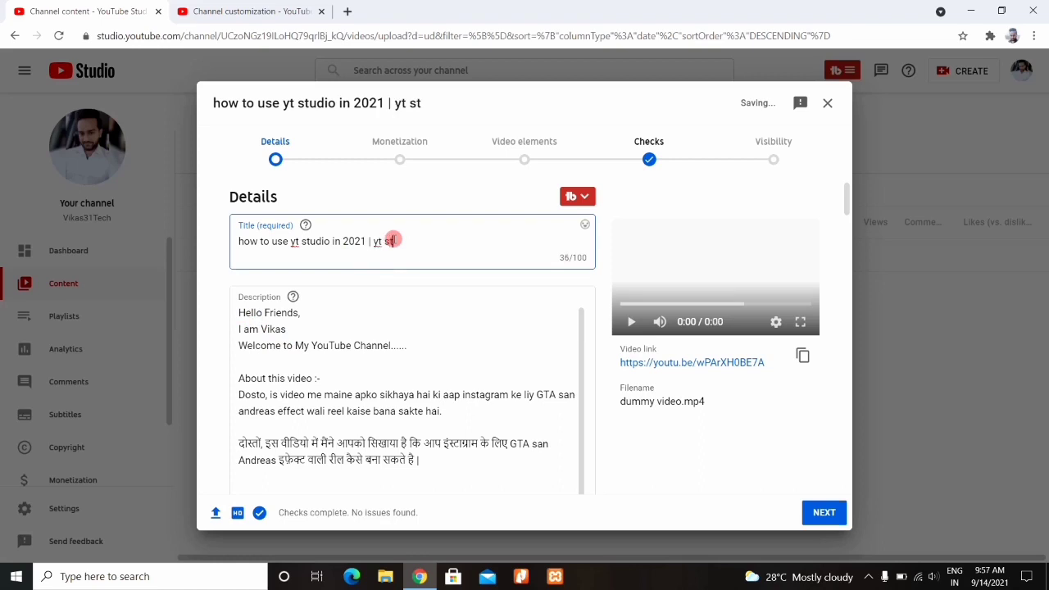
text(udio kaise u)
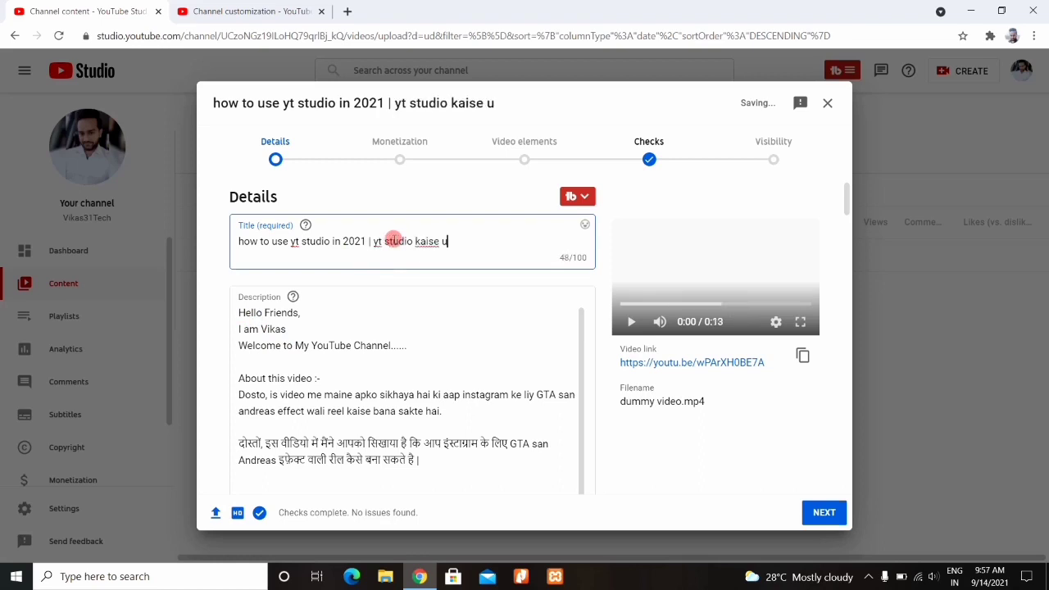
text(se kare)
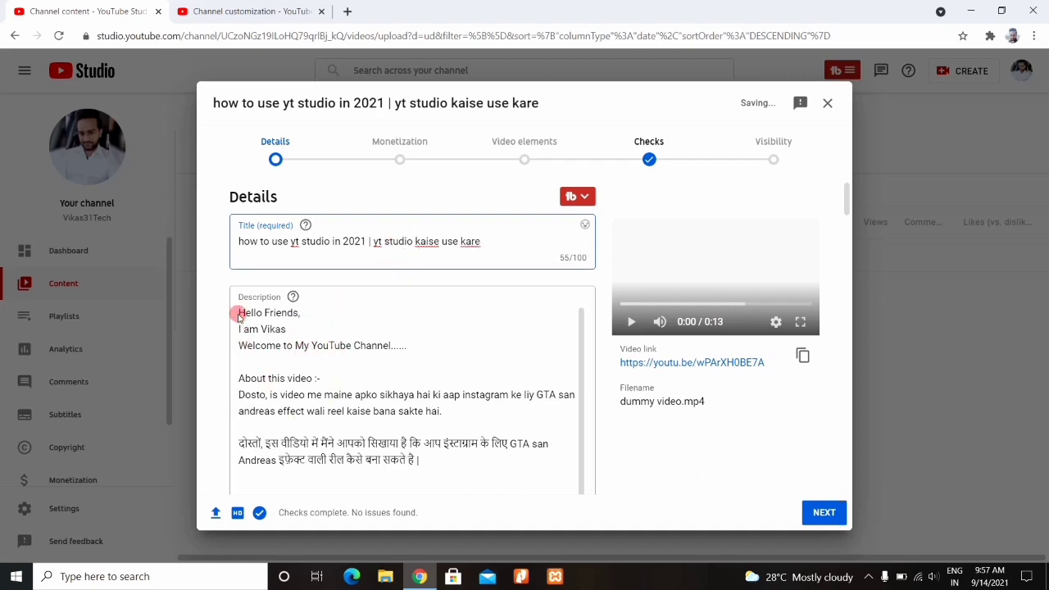
Insert five blank lines at the start of the description, above "Hello Friends,"
drag(239, 313, 323, 414)
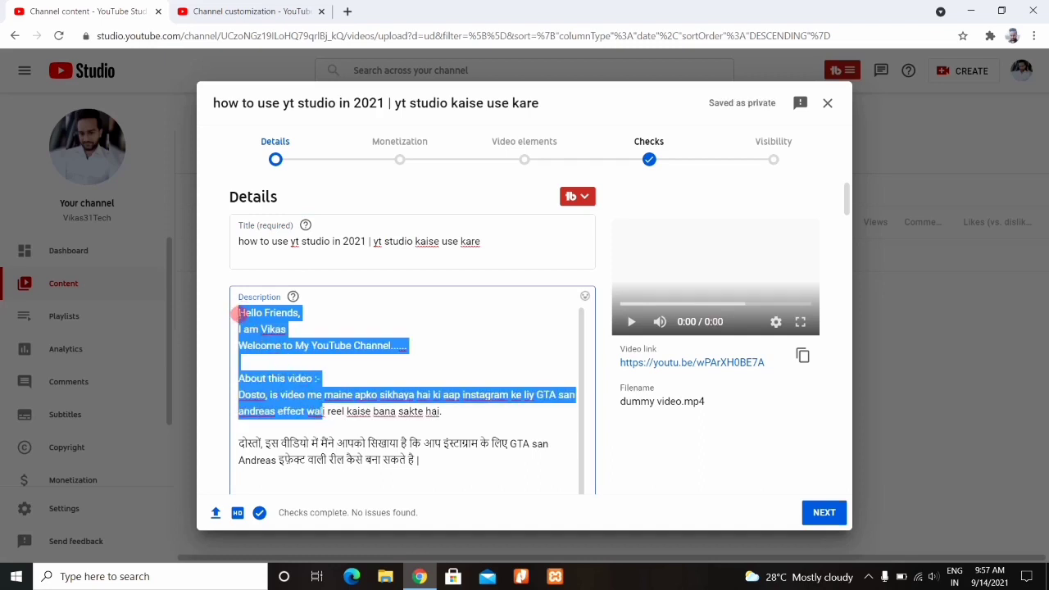
drag(239, 312, 321, 331)
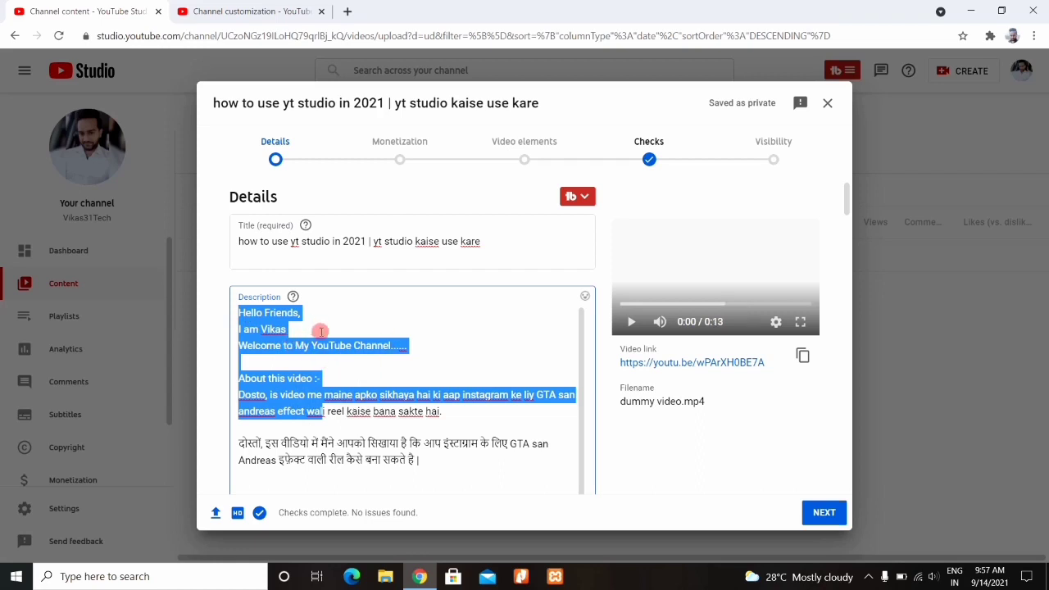
click(241, 313)
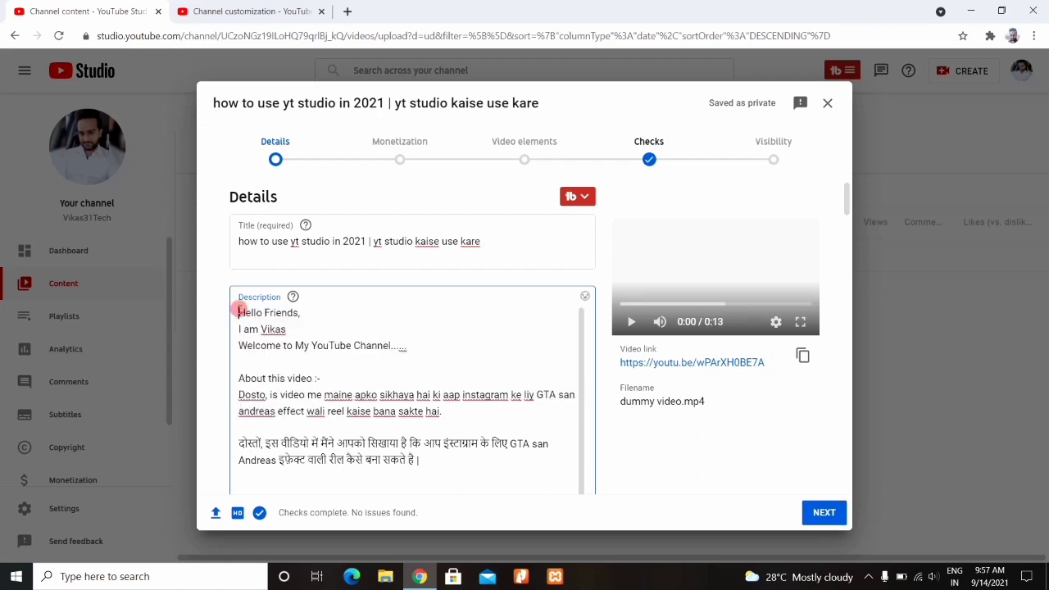
key(Return)
key(Return)
key(Return)
key(Return)
key(Return)
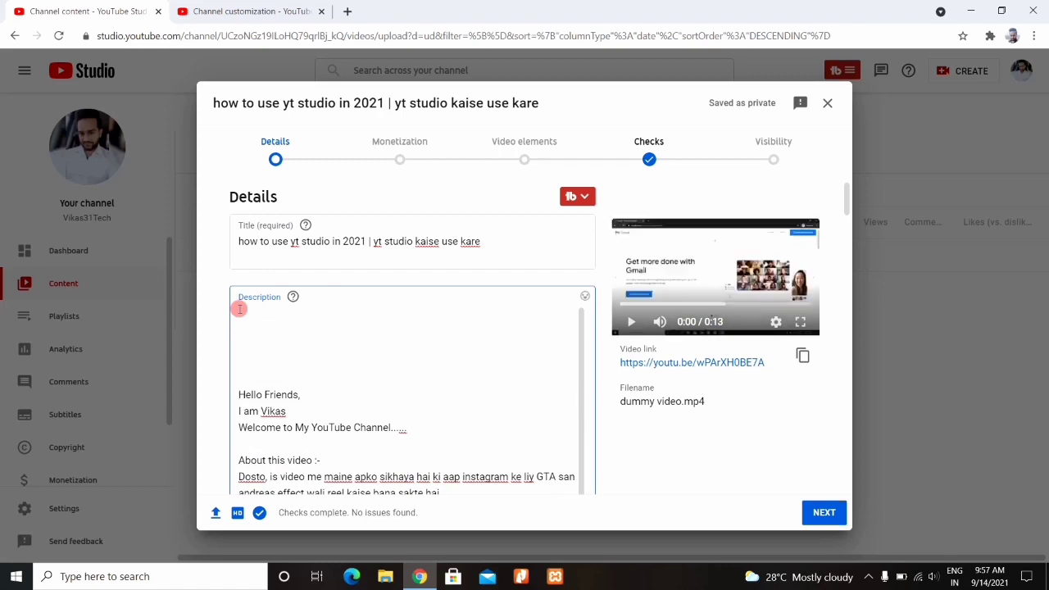
Copy the full video title into the blank space at the start of the description
click(240, 242)
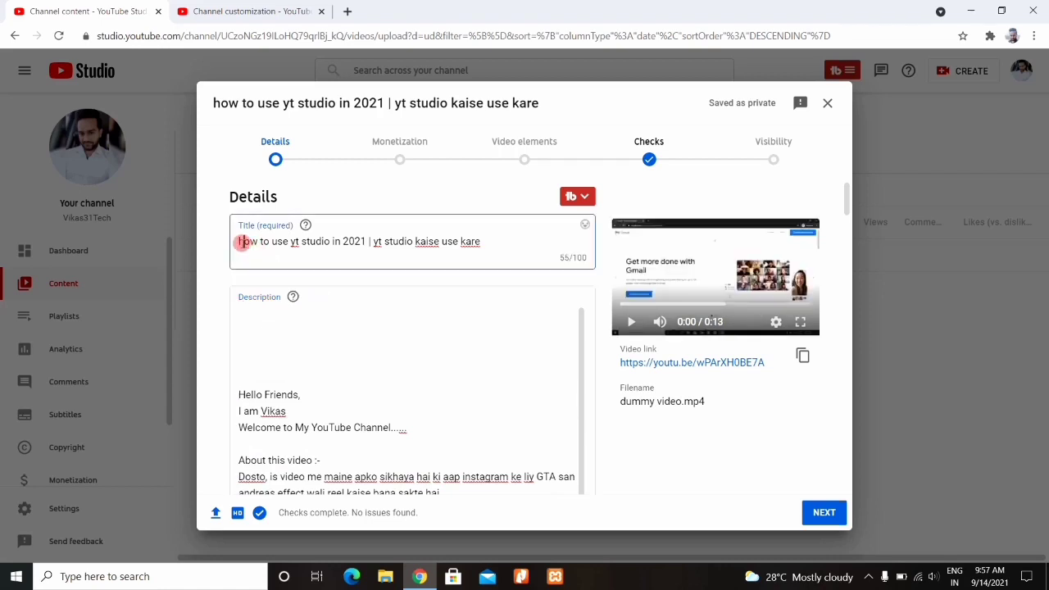
drag(240, 242, 502, 253)
key(ctrl+c)
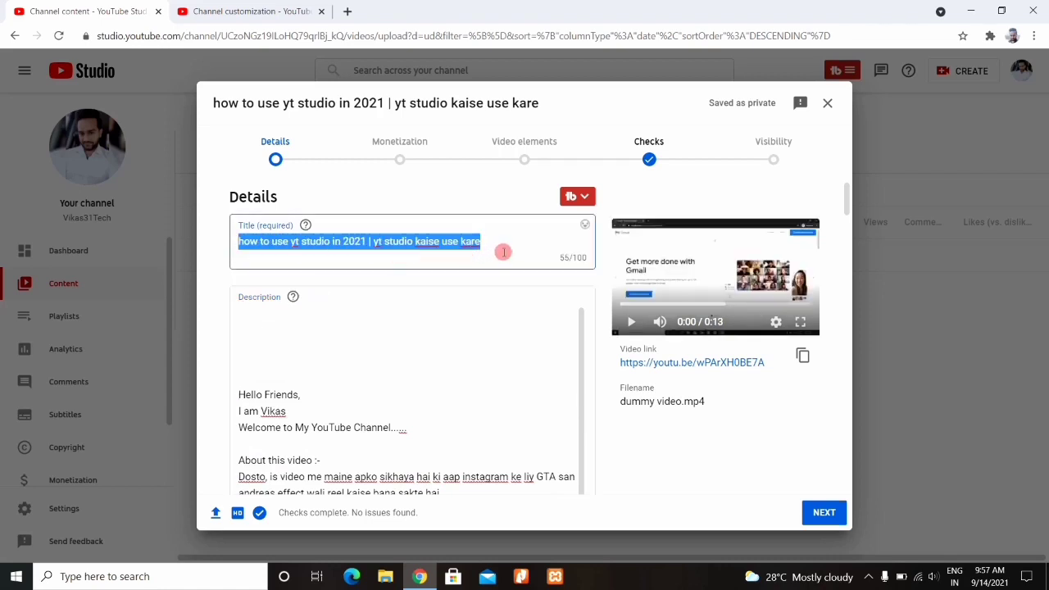
click(337, 337)
key(ctrl+v)
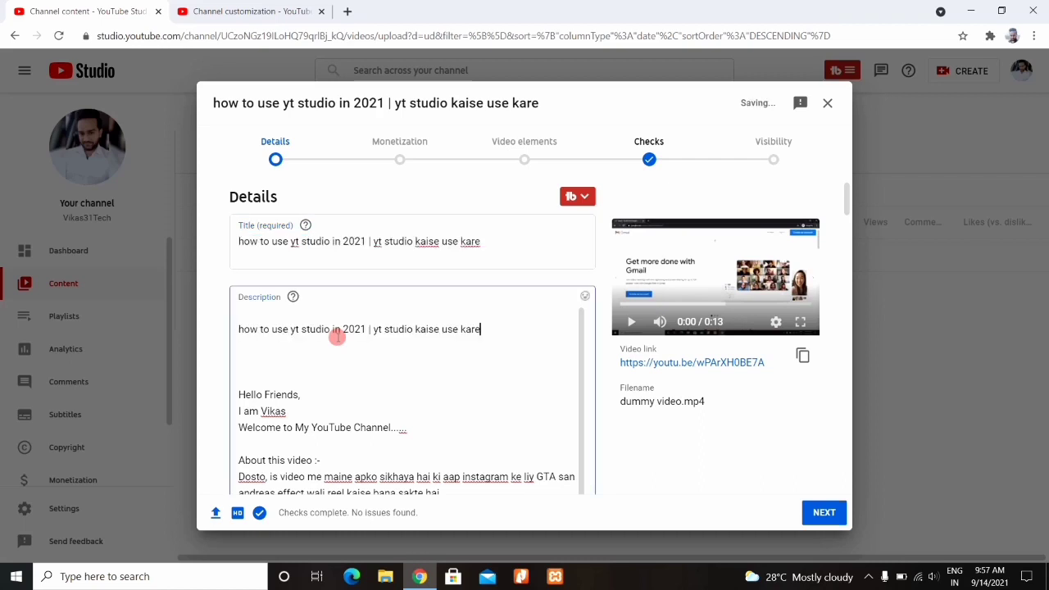
Review the description's introduction, playlist links and closing text
drag(579, 376, 583, 464)
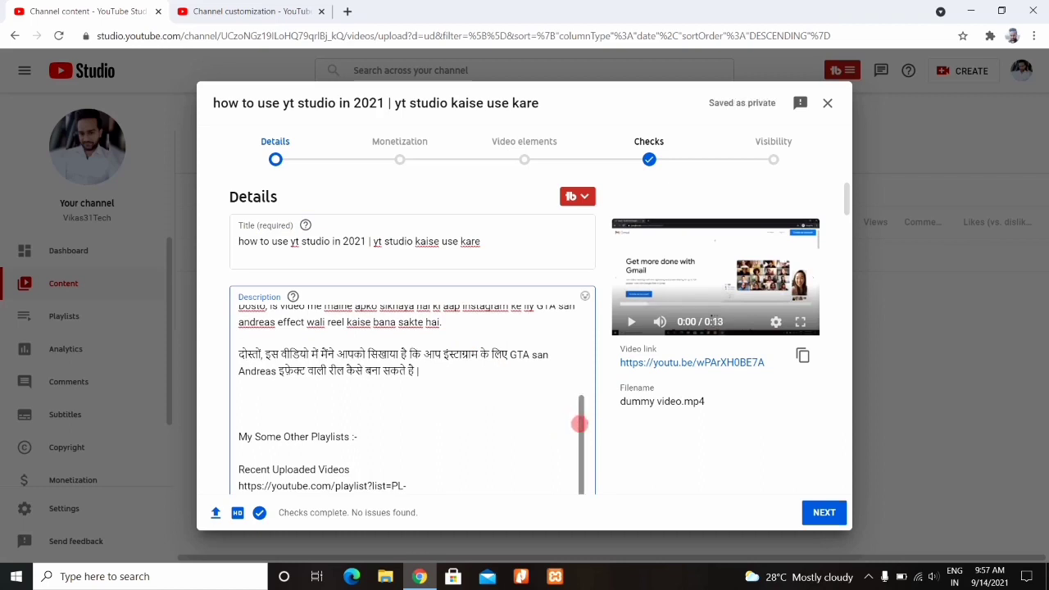
mouse_move(579, 423)
mouse_down()
mouse_move(578, 506)
mouse_move(596, 417)
mouse_up()
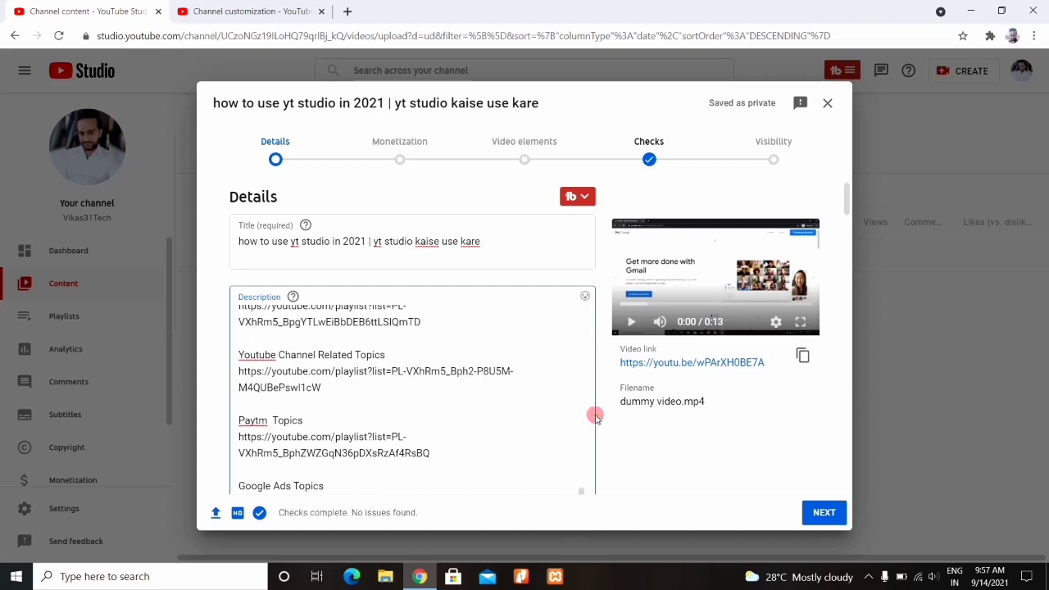
drag(850, 212, 847, 251)
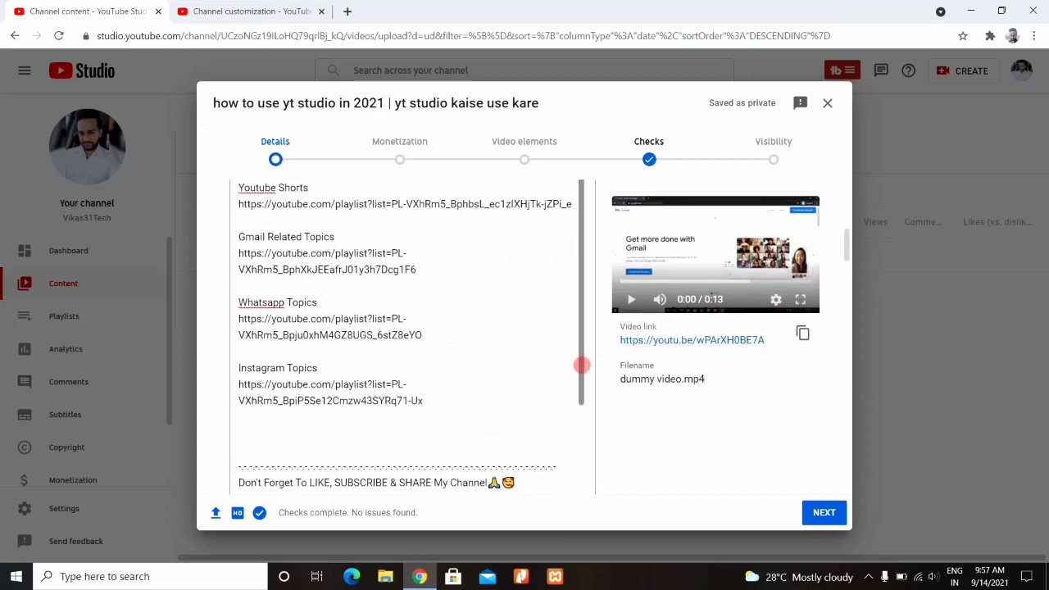
drag(581, 363, 575, 176)
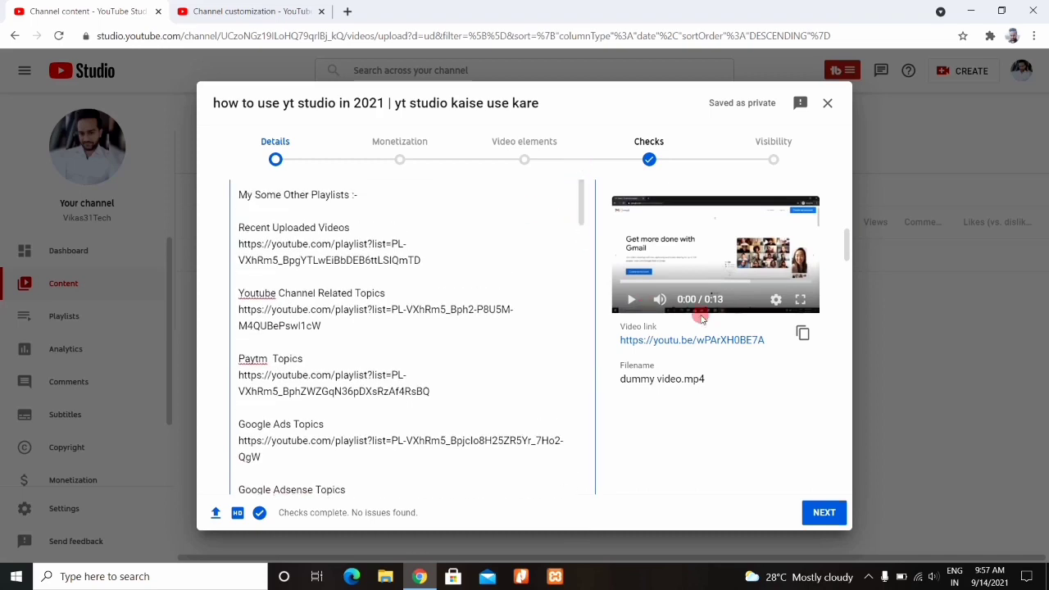
drag(848, 255, 847, 211)
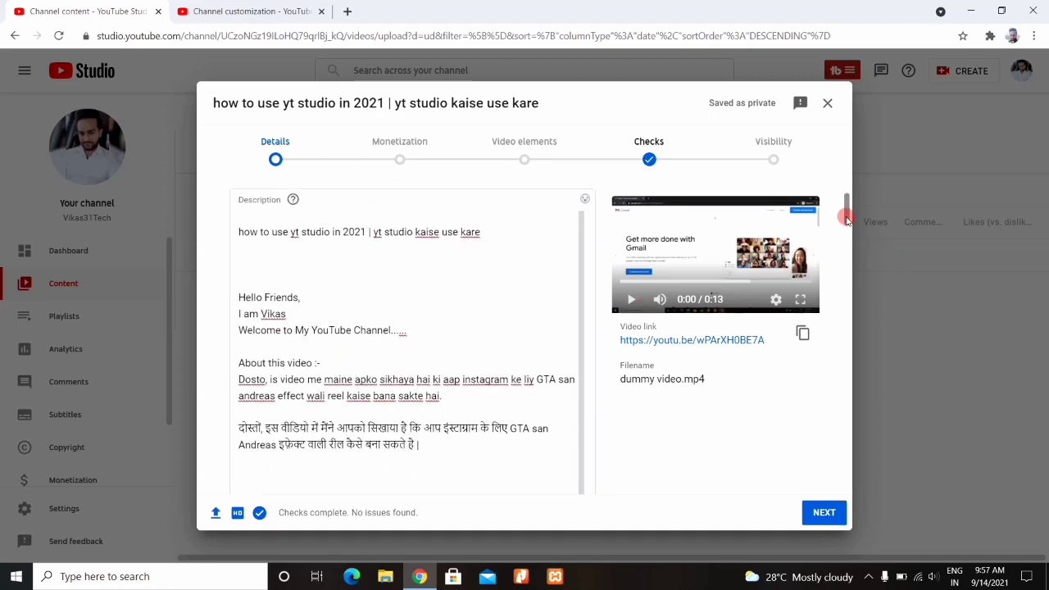
click(248, 281)
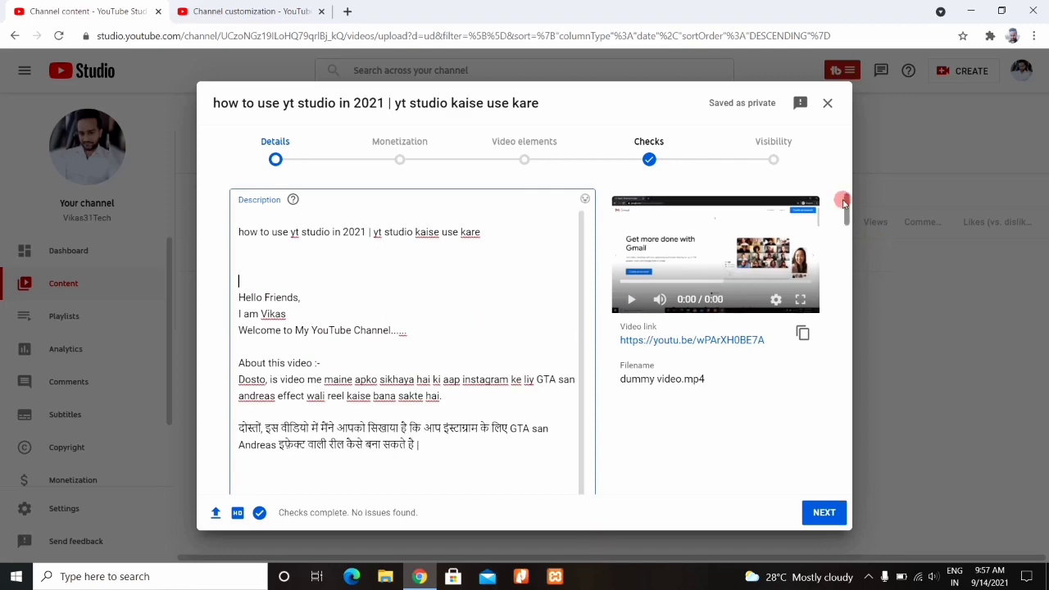
Below the Instagram Topics link in the description, add about a dozen blank lines and the channel-name hashtag, #hindi and #howtouseytstudio
drag(848, 211, 847, 266)
click(570, 325)
key(ctrl+a)
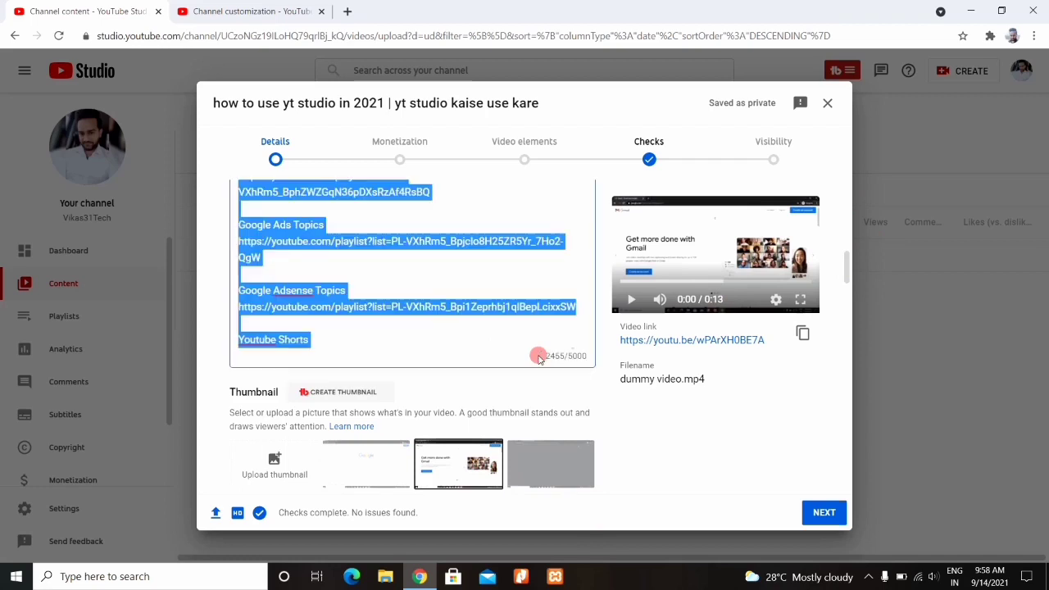
click(451, 334)
key(Down)
key(Down)
key(Down)
key(Down)
key(Down)
key(Down)
key(Down)
key(Down)
key(Down)
key(Down)
key(Down)
key(Down)
key(Down)
key(Down)
key(Down)
key(Down)
key(Down)
key(Down)
key(Down)
key(Down)
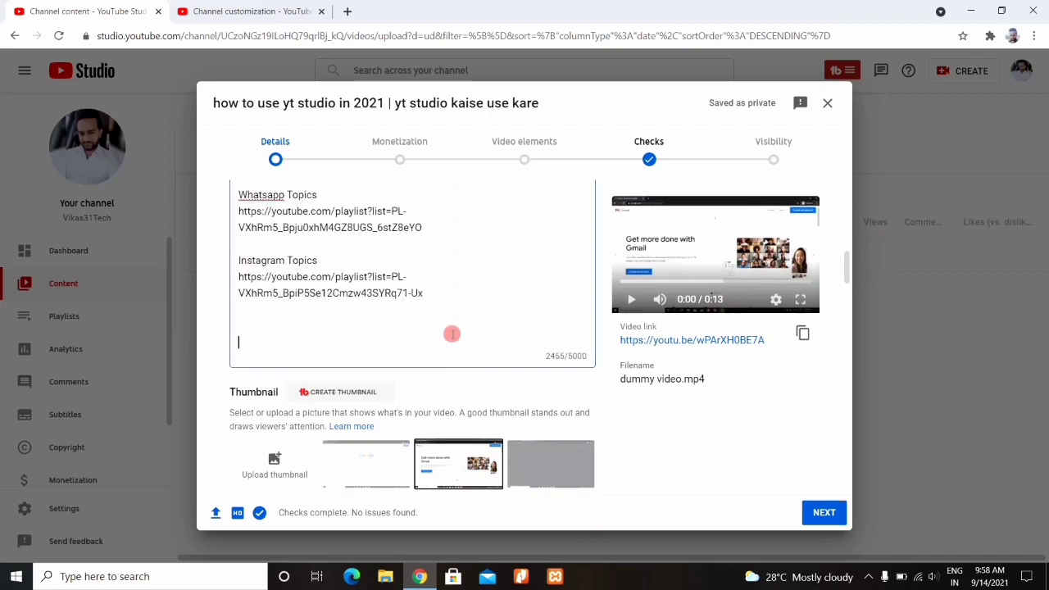
key(Return)
key(Return)
key(Return)
key(Return)
key(Return)
key(Return)
key(Return)
key(Return)
key(Return)
key(Return)
key(Return)
key(Return)
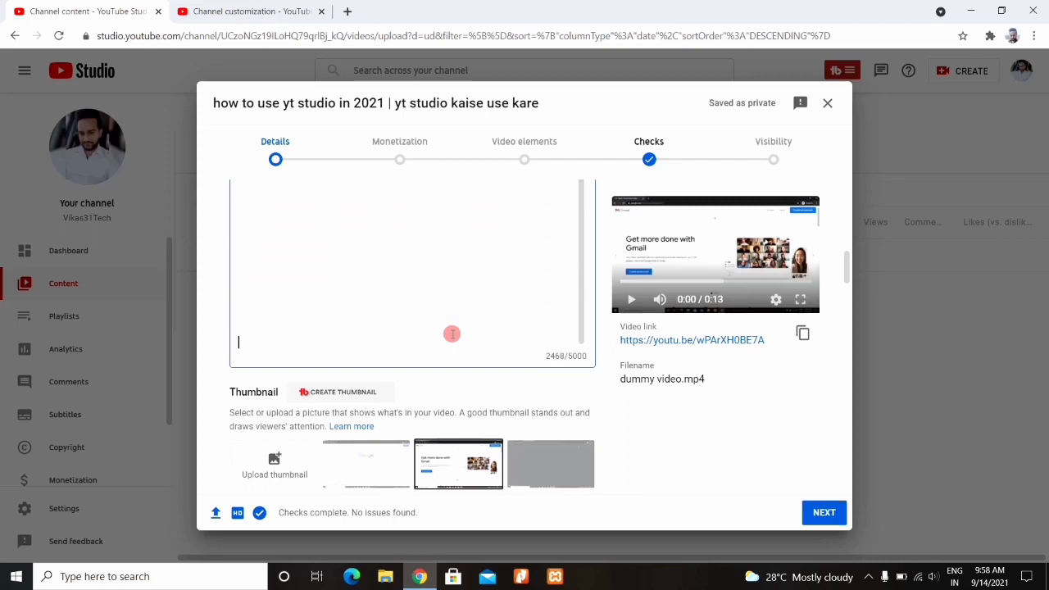
text(#)
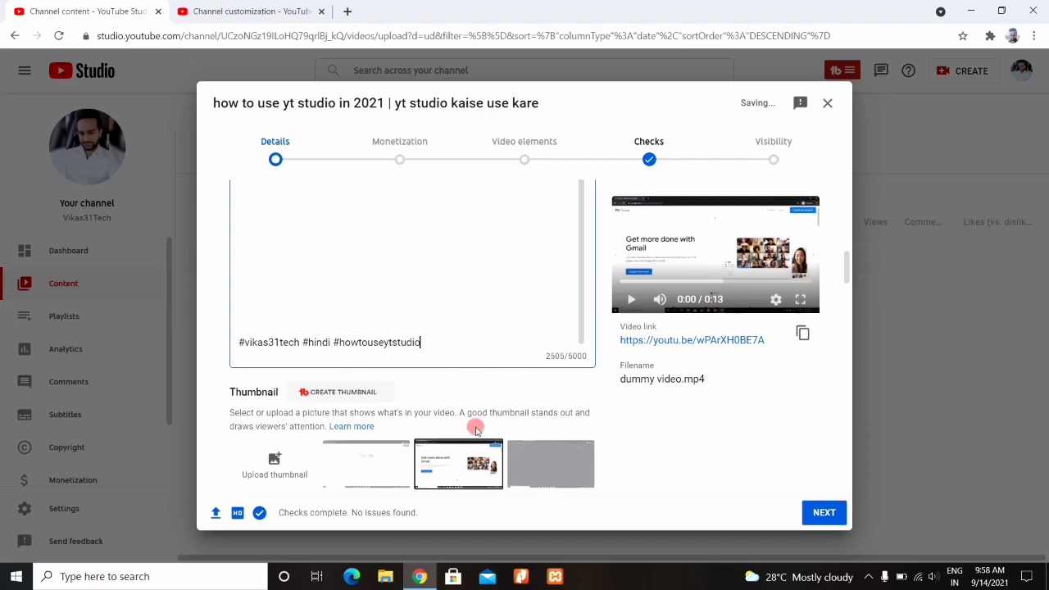
drag(847, 279, 845, 298)
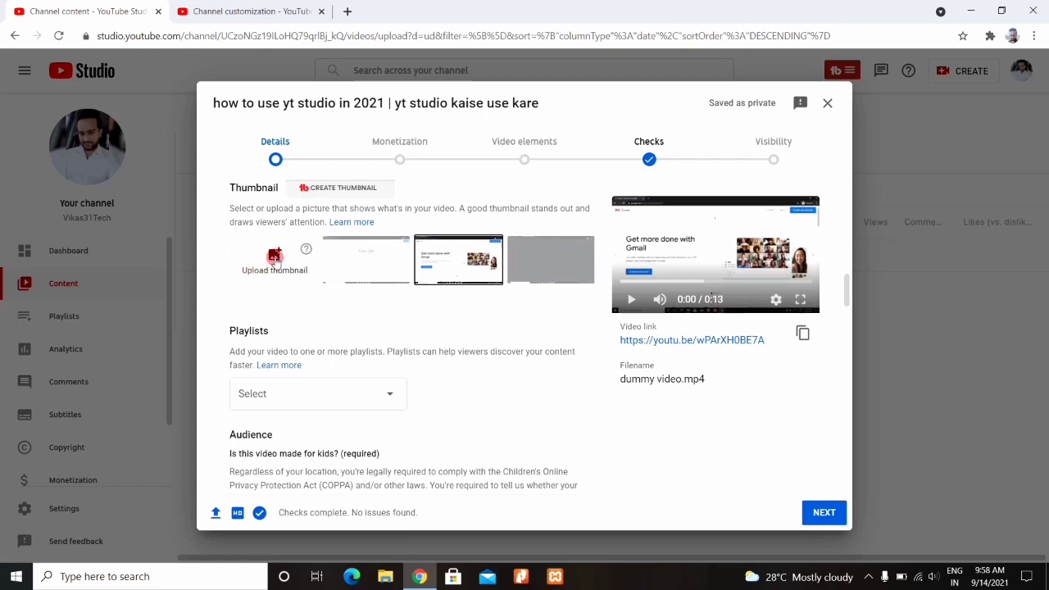
click(276, 259)
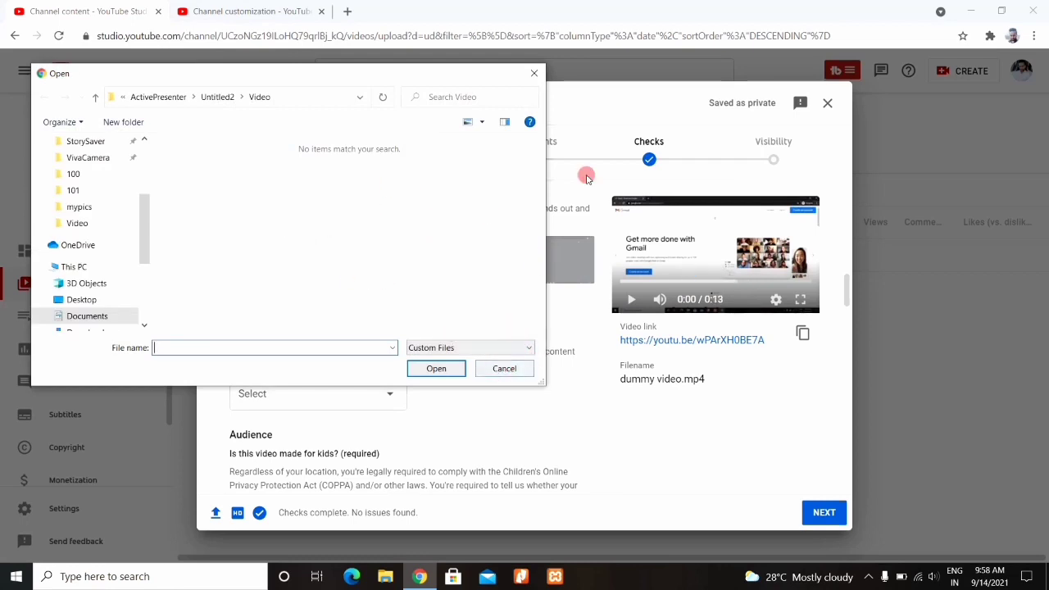
click(503, 369)
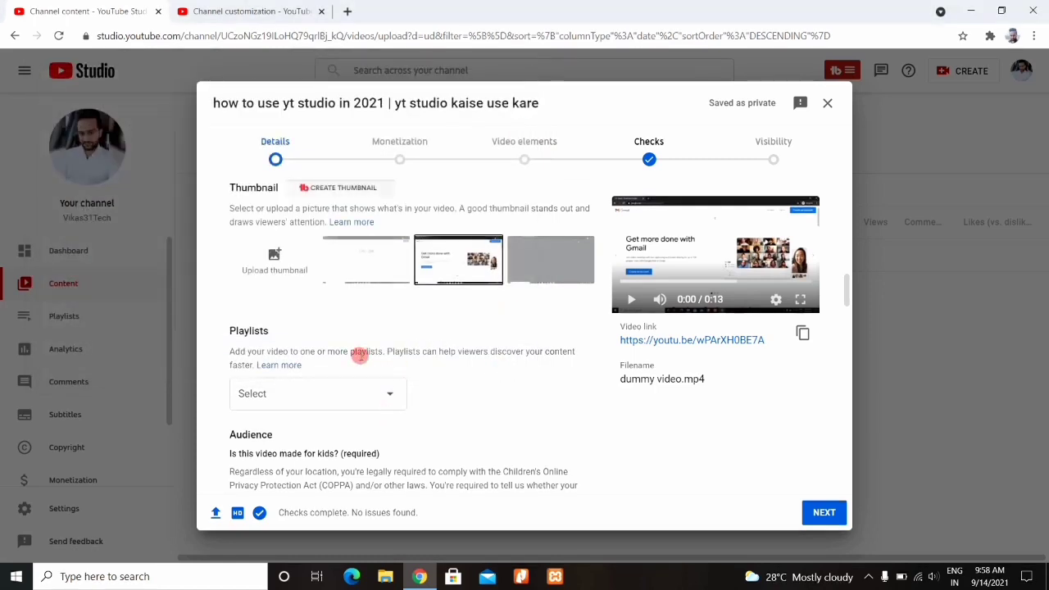
Check the available playlists without choosing one, and mark the video as "No, it's not made for kids"
click(387, 398)
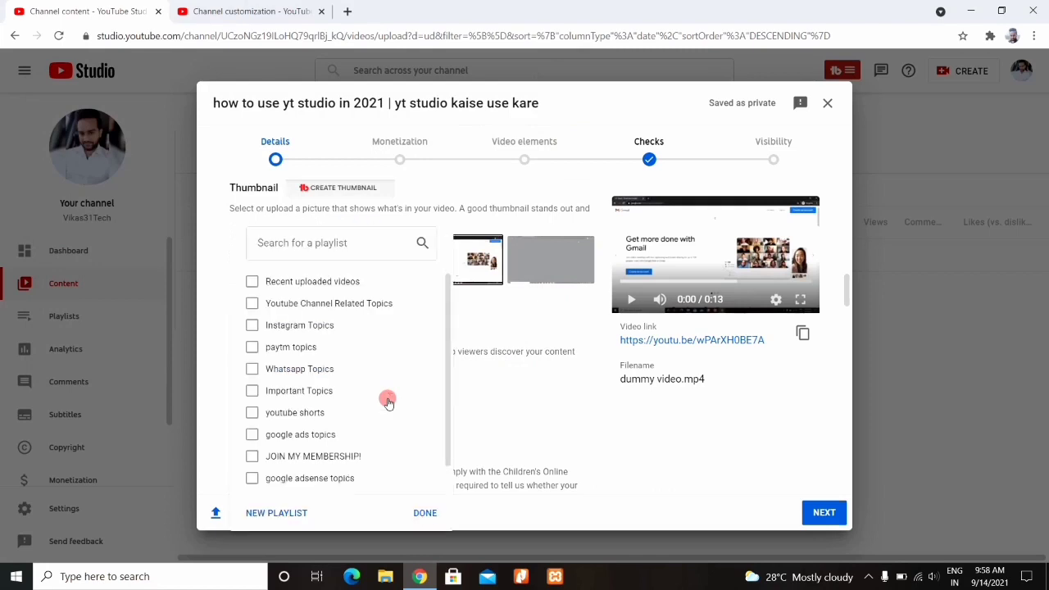
click(421, 513)
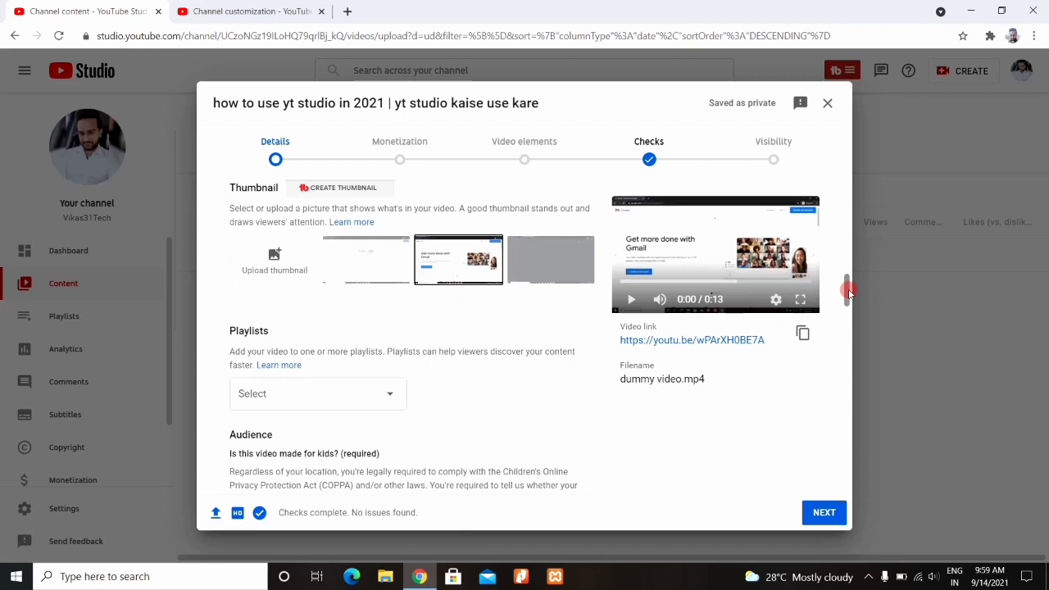
drag(849, 291, 850, 320)
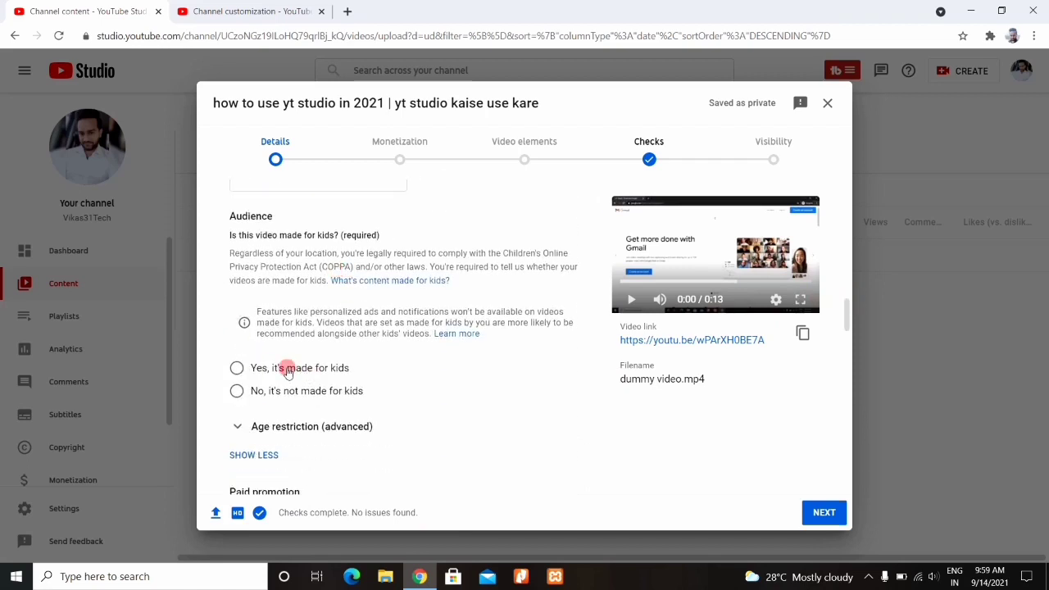
click(247, 392)
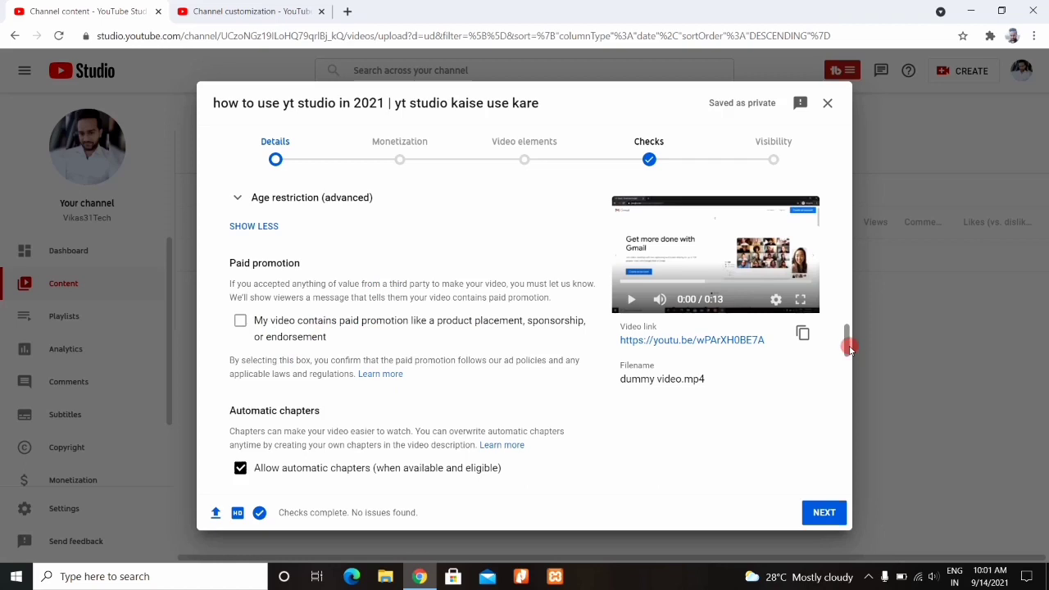
Add the channel name and "hindi" as tags for the video
drag(848, 348, 850, 374)
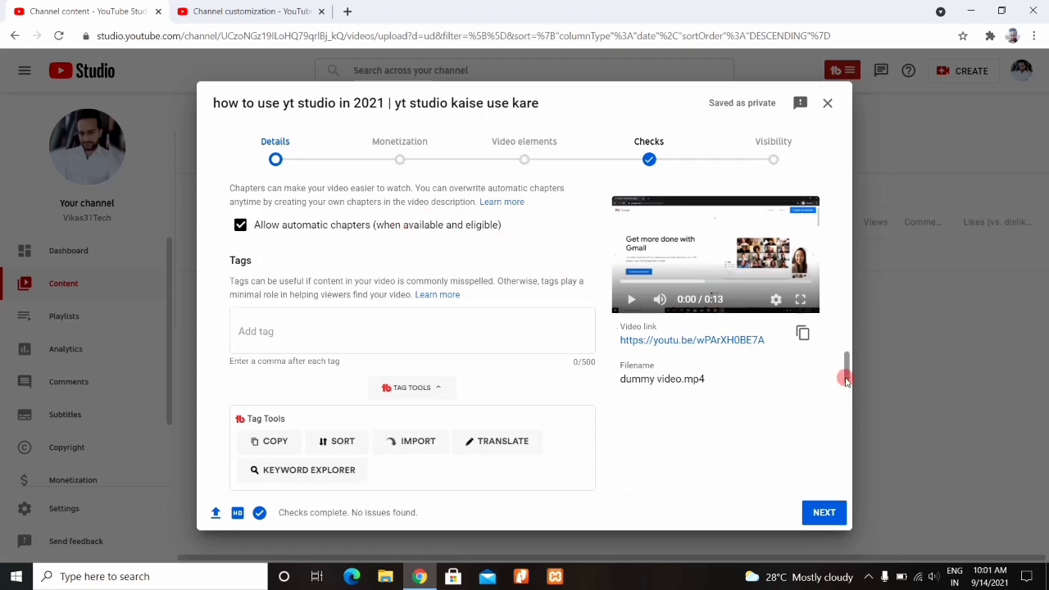
drag(847, 379, 847, 367)
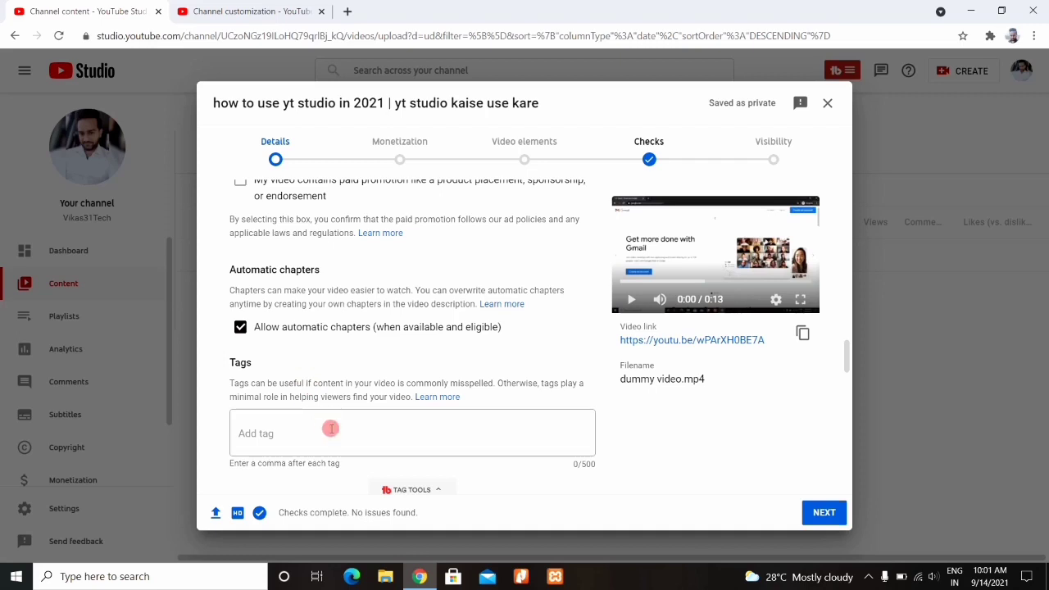
click(292, 427)
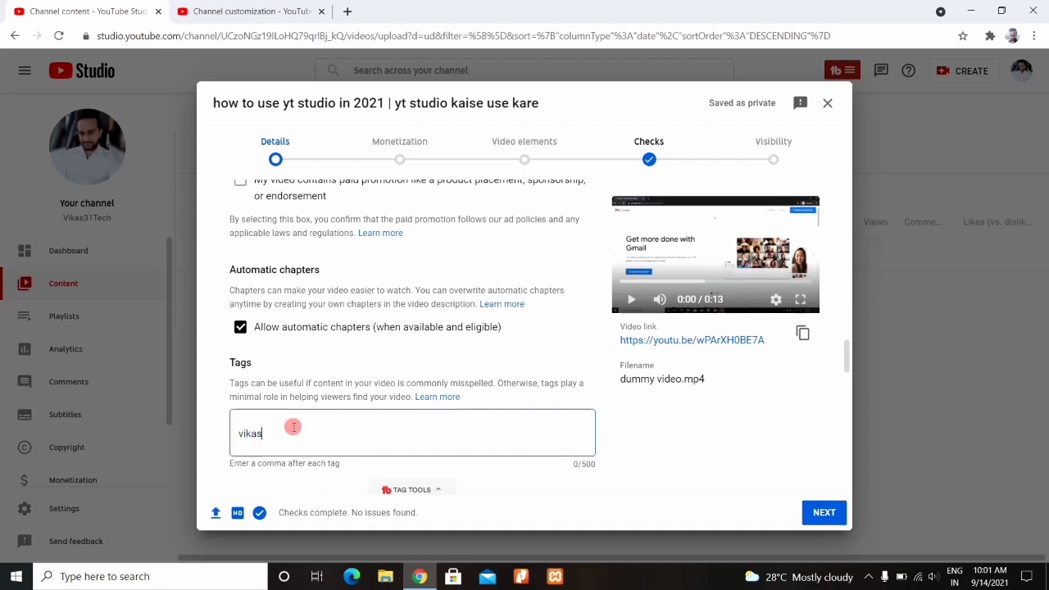
text(vikas31tech)
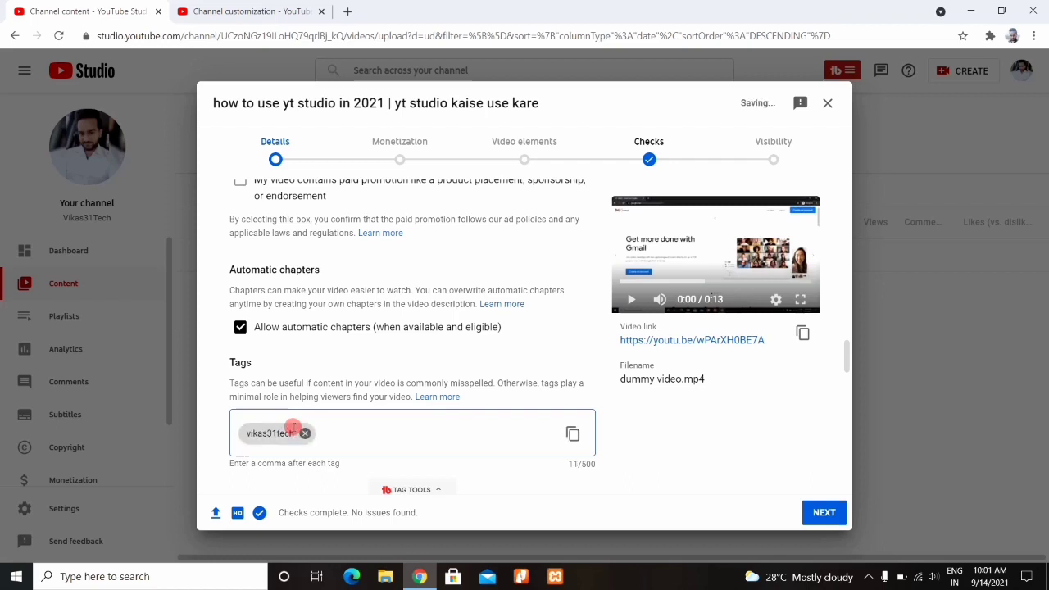
text(,hindi)
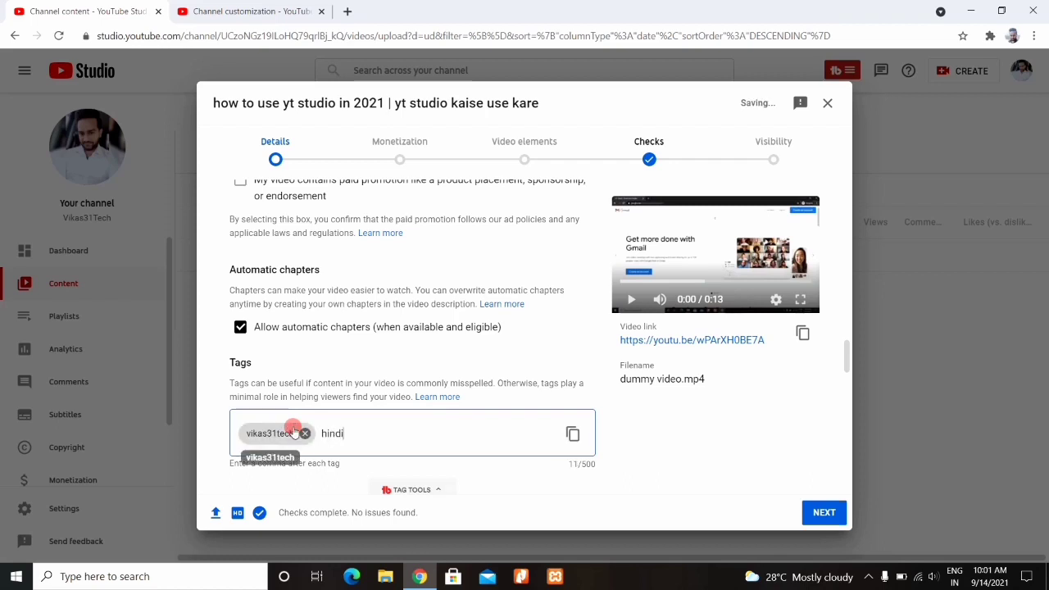
text(,)
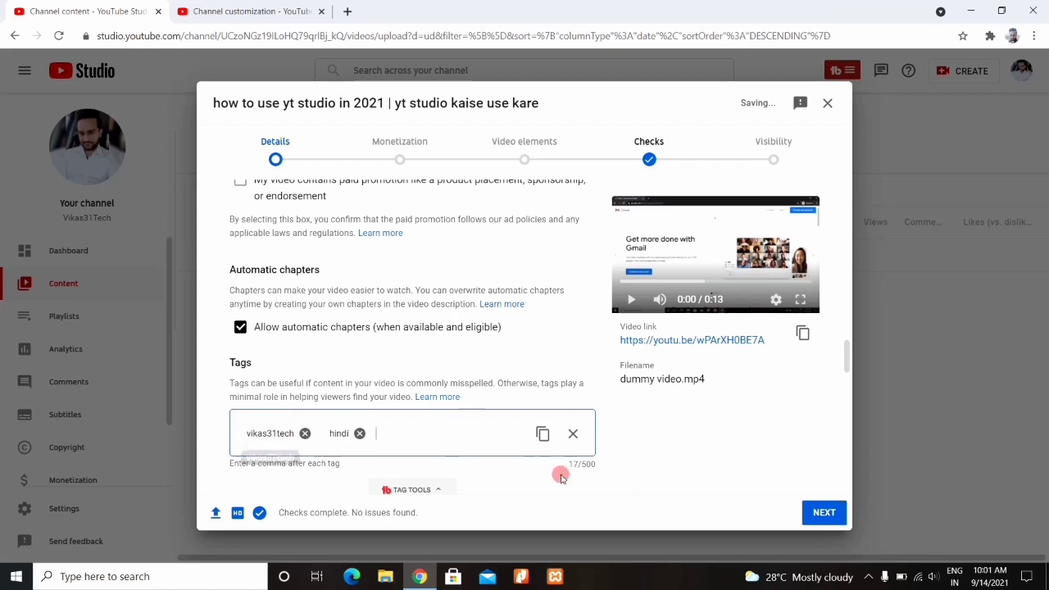
Set the video language to Hindi
drag(848, 370, 847, 415)
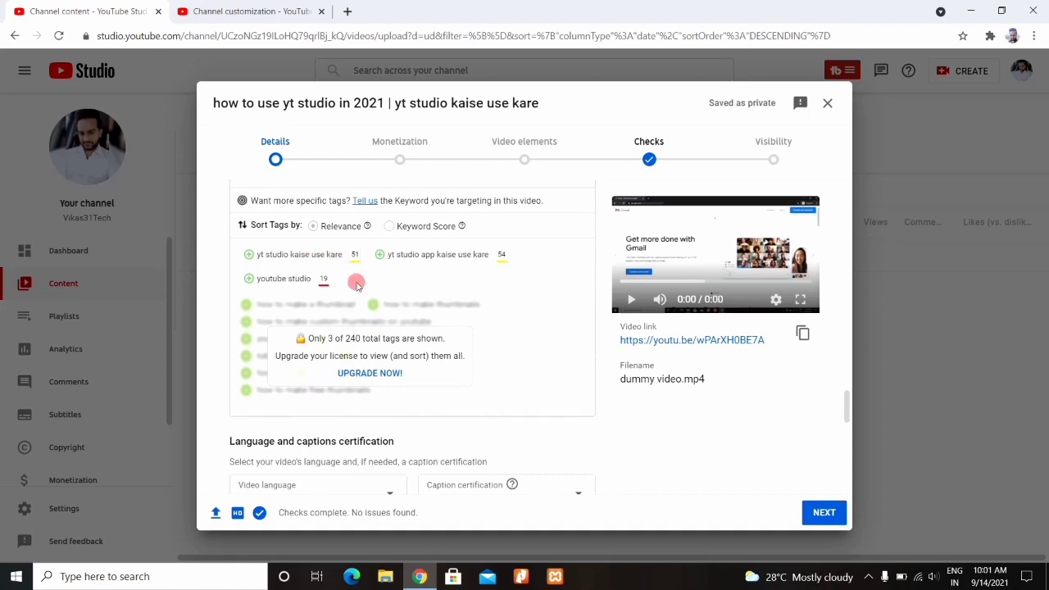
mouse_move(848, 415)
mouse_down()
mouse_move(848, 459)
mouse_move(846, 417)
mouse_up()
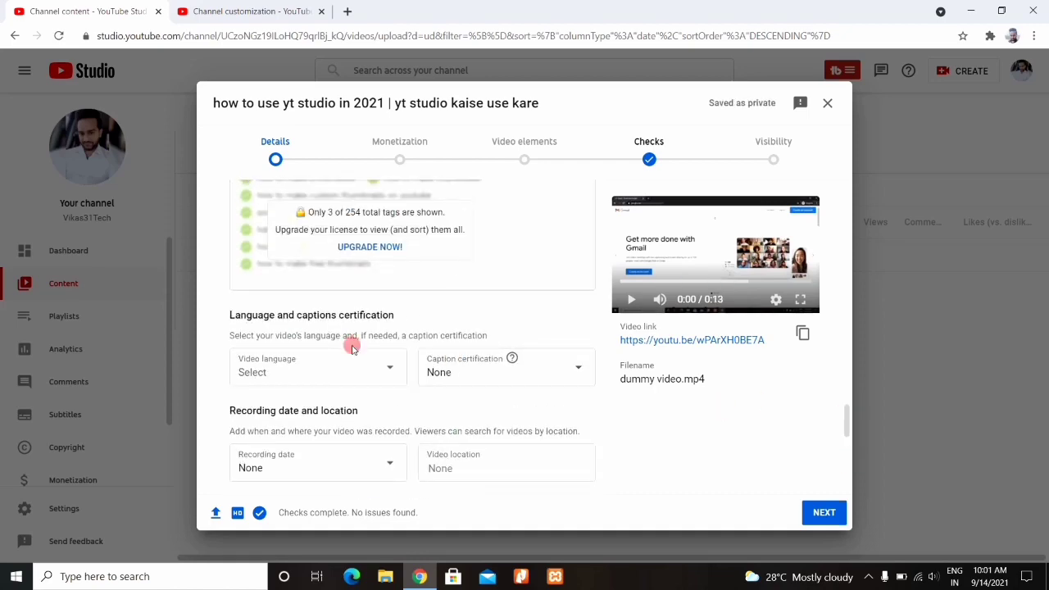
click(359, 369)
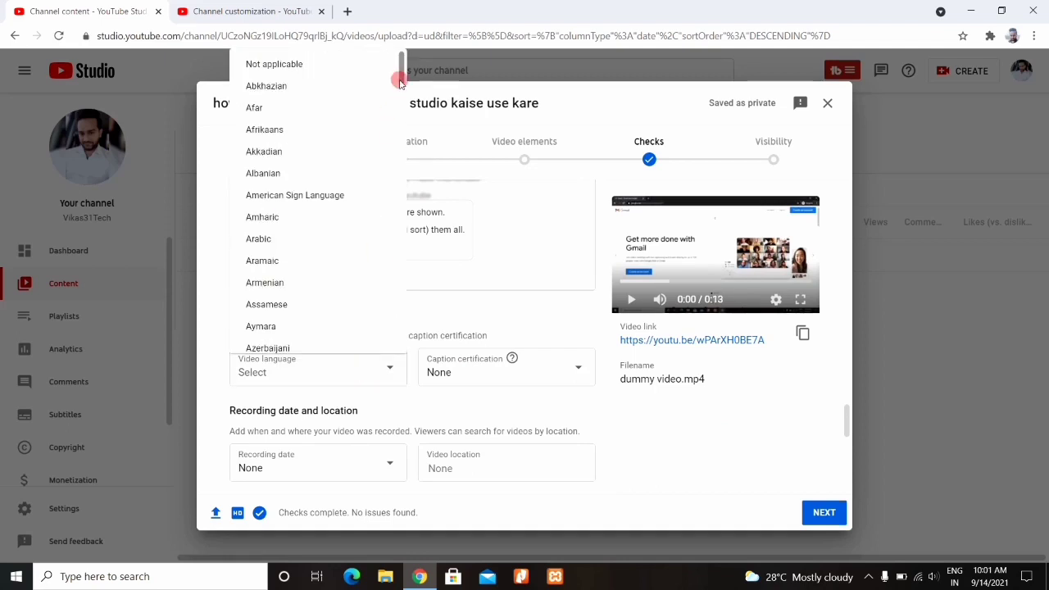
drag(400, 82, 400, 174)
click(251, 200)
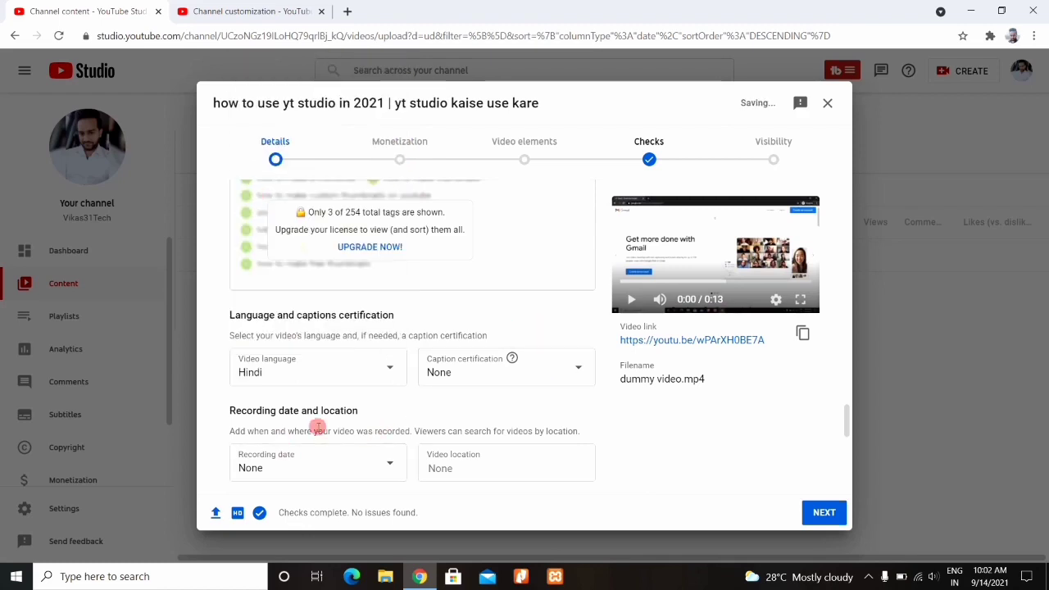
View the recording date calendar without picking a date, and turn off Shorts sampling of this content
click(387, 471)
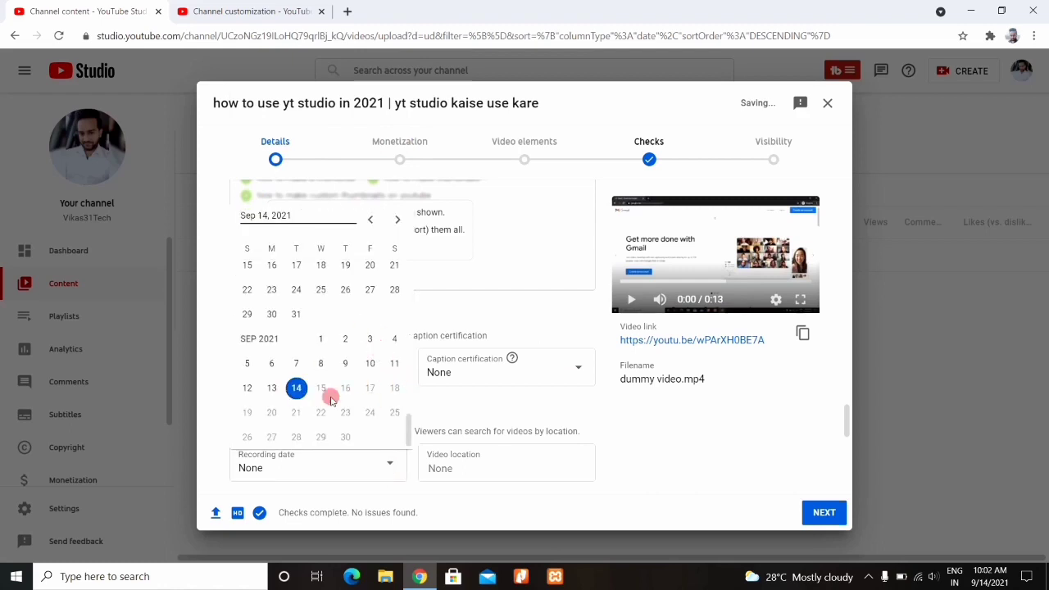
click(464, 328)
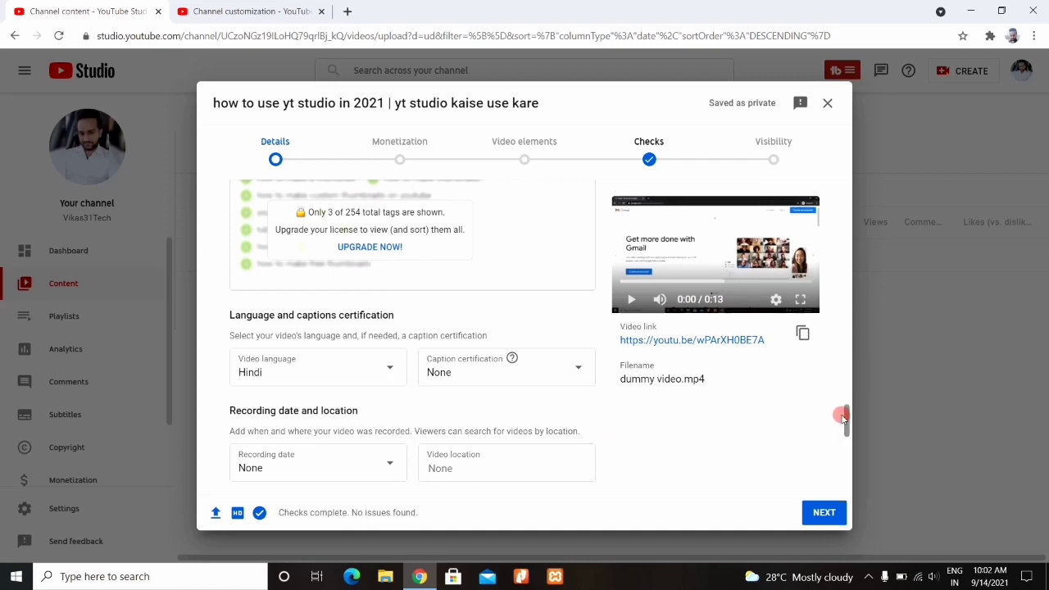
drag(847, 418, 847, 445)
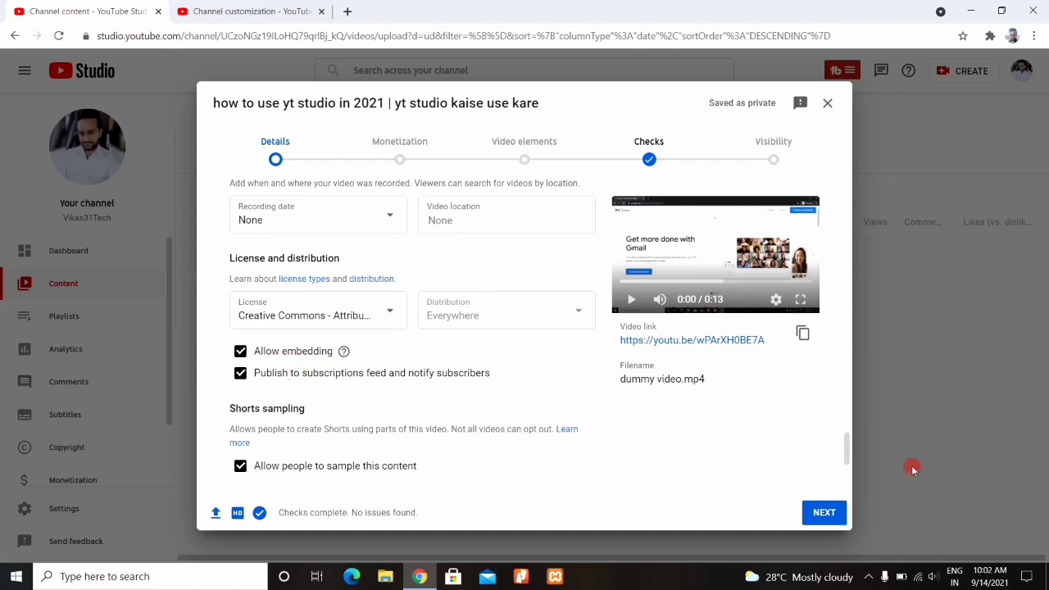
drag(845, 448, 846, 454)
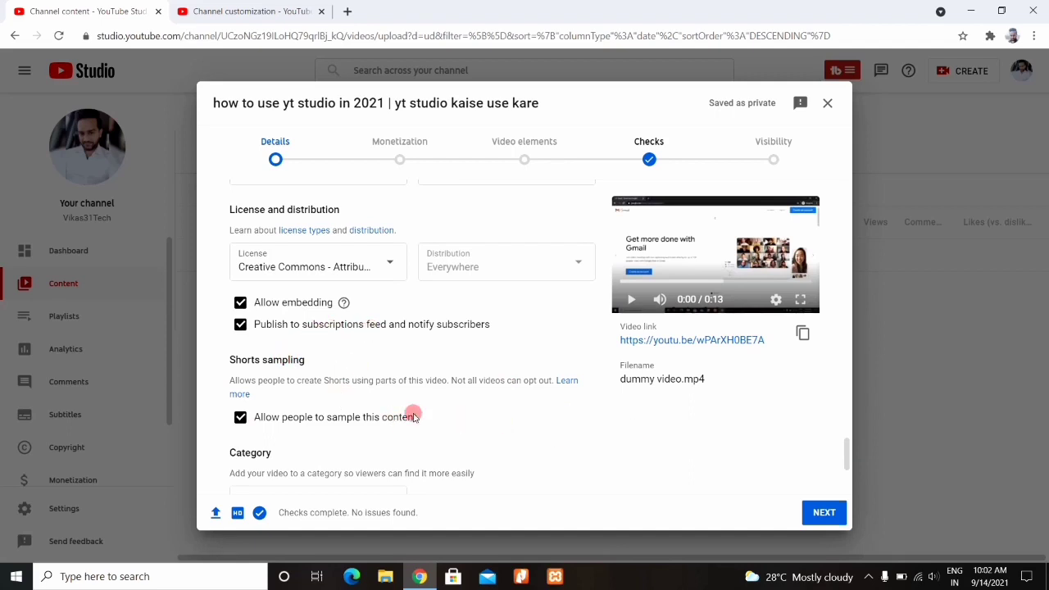
click(242, 423)
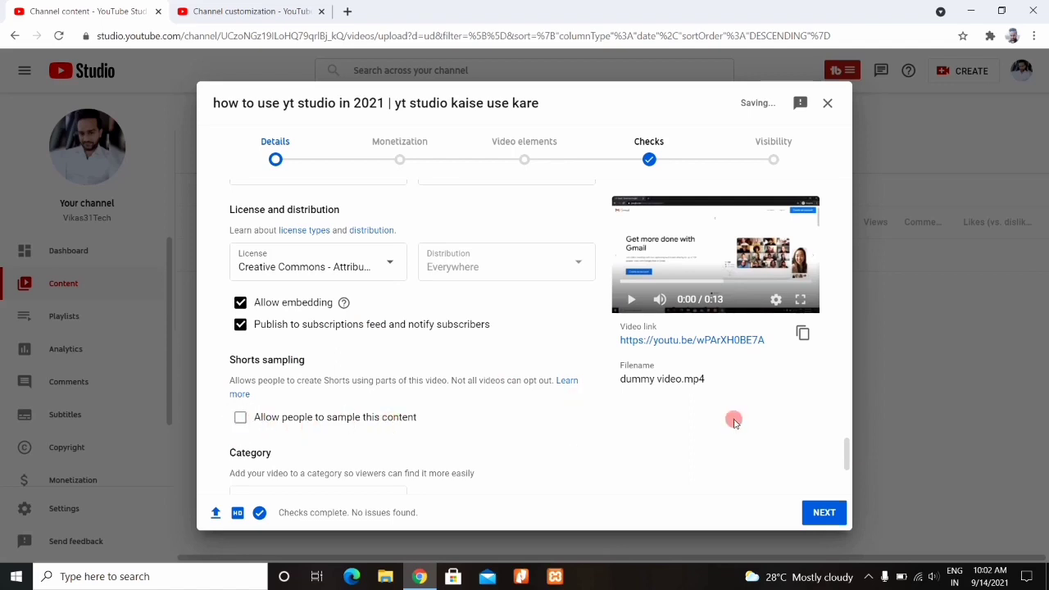
Set the video's monetization to On and review the ad types and the location of video ads
drag(848, 461, 847, 477)
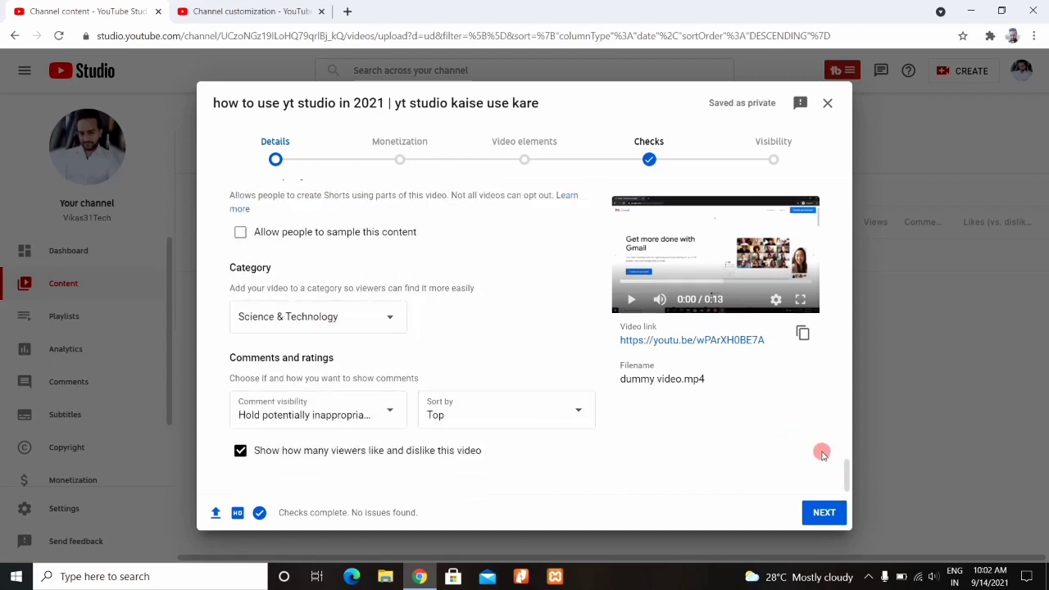
scroll(844, 494, up, 10)
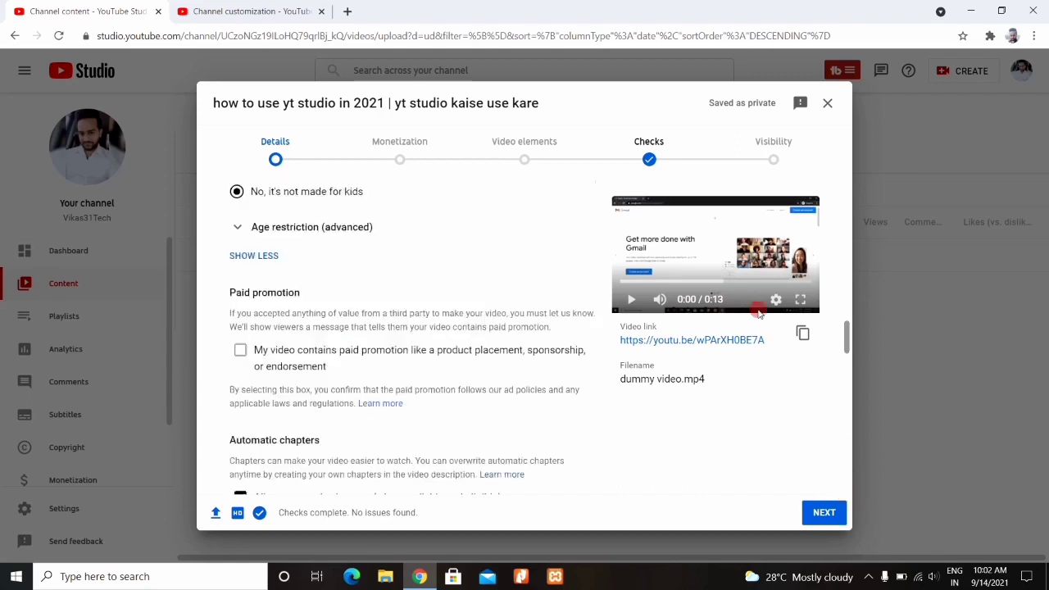
click(394, 162)
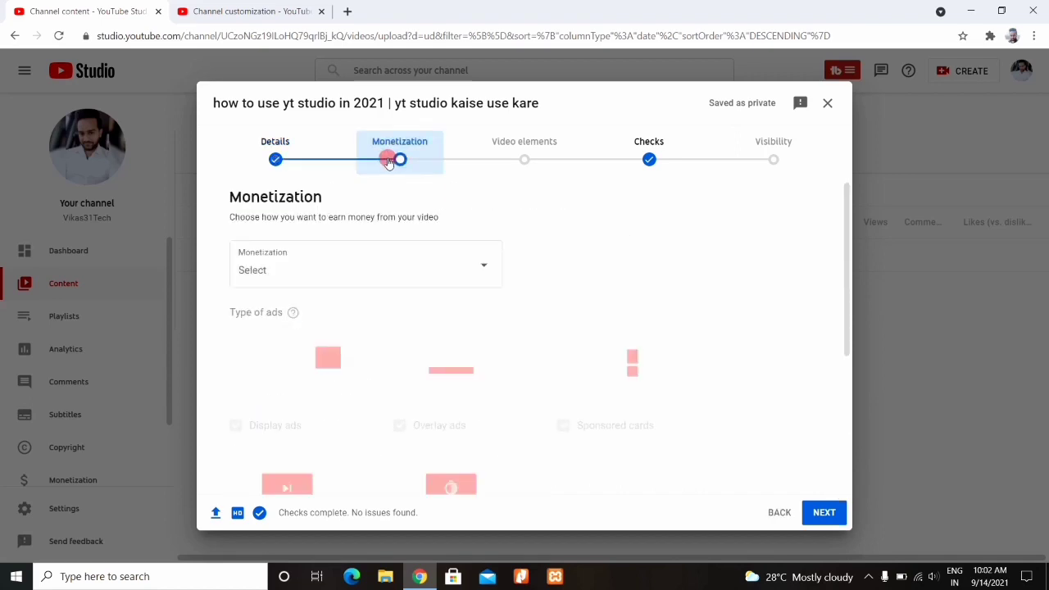
click(398, 271)
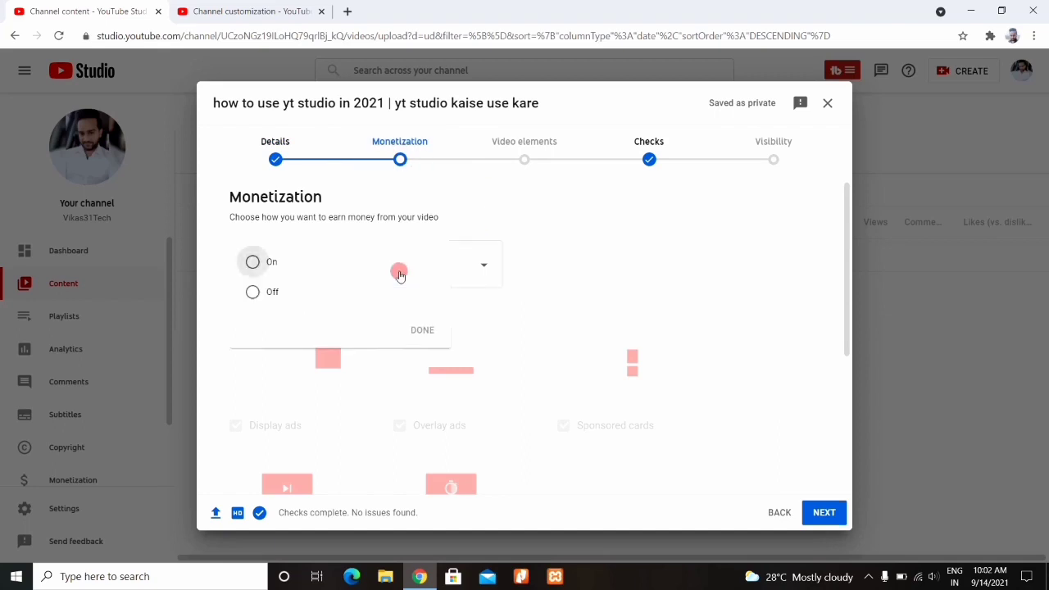
click(252, 261)
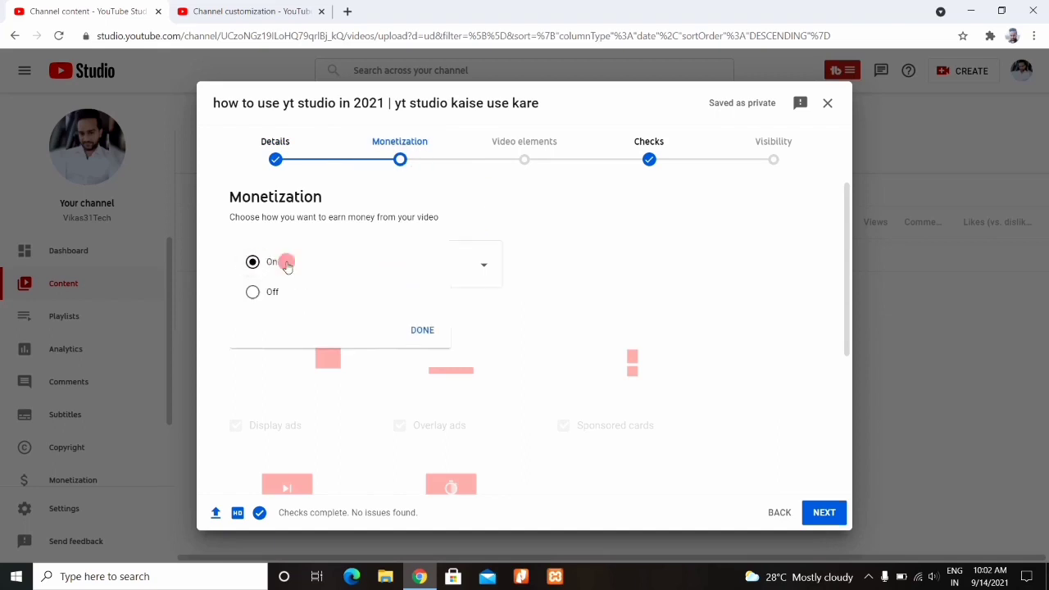
click(423, 329)
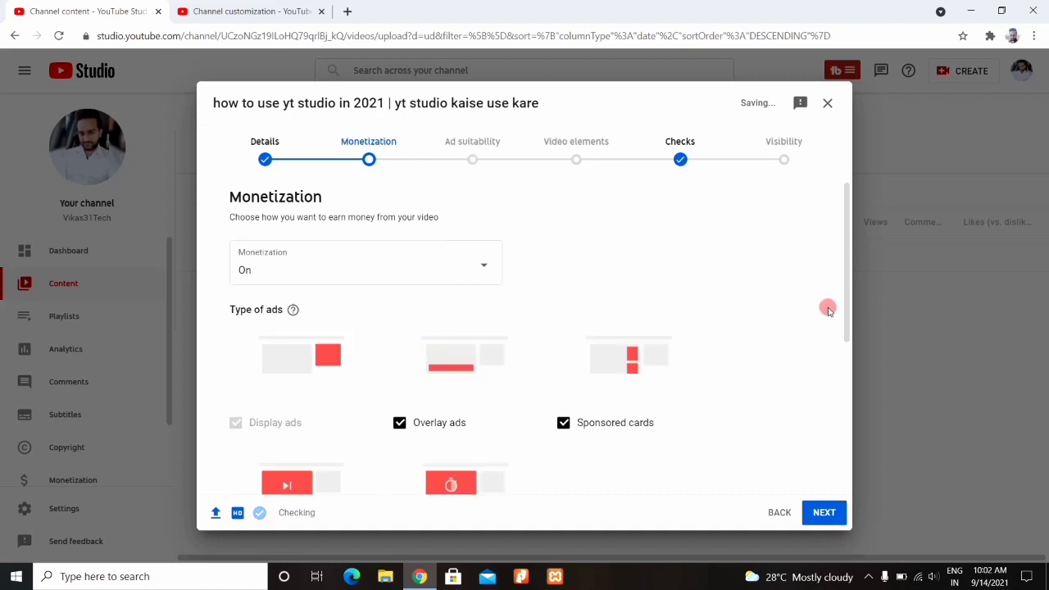
drag(847, 325, 847, 414)
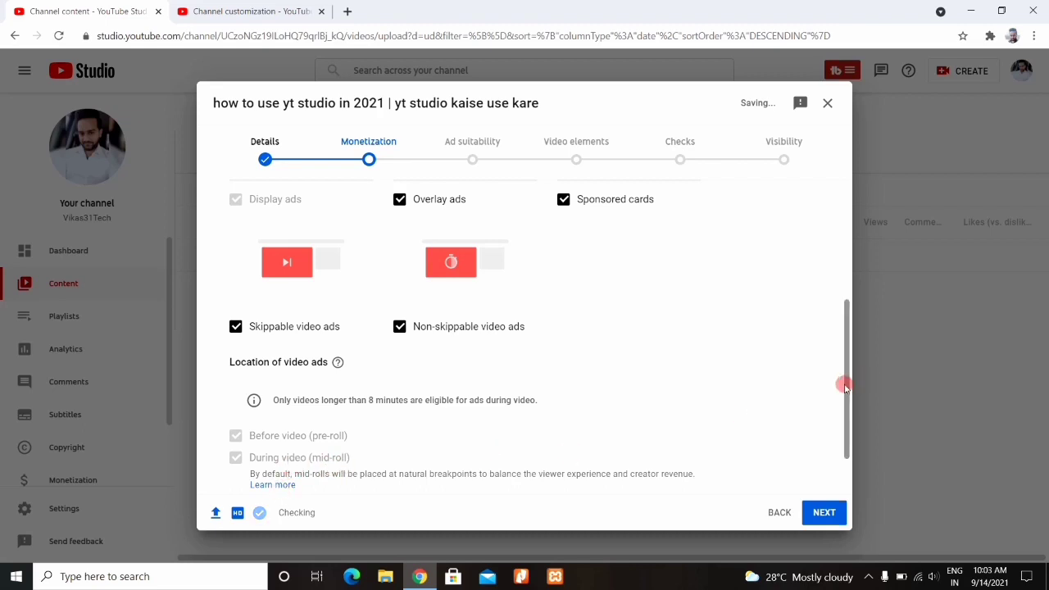
drag(849, 385, 847, 323)
Go to the Ad suitability questionnaire and examine the rating options for inappropriate language
click(472, 148)
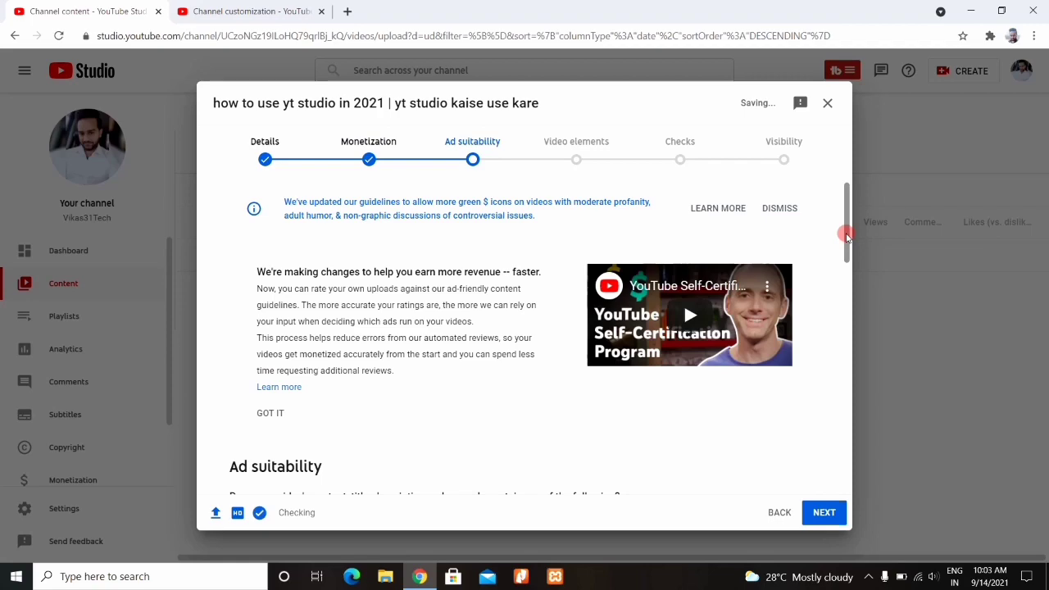
drag(848, 235, 842, 309)
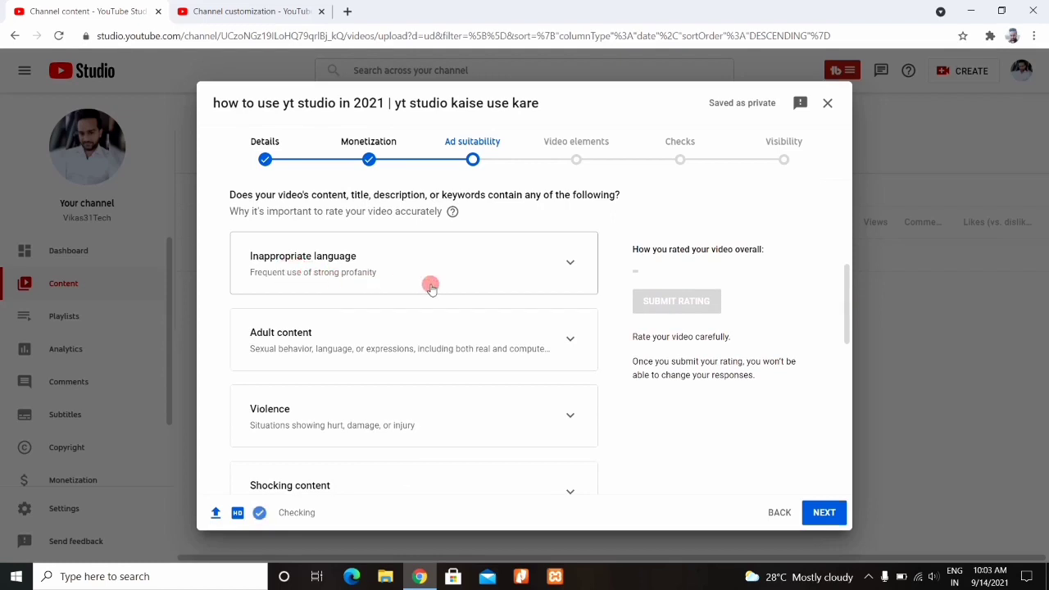
click(569, 270)
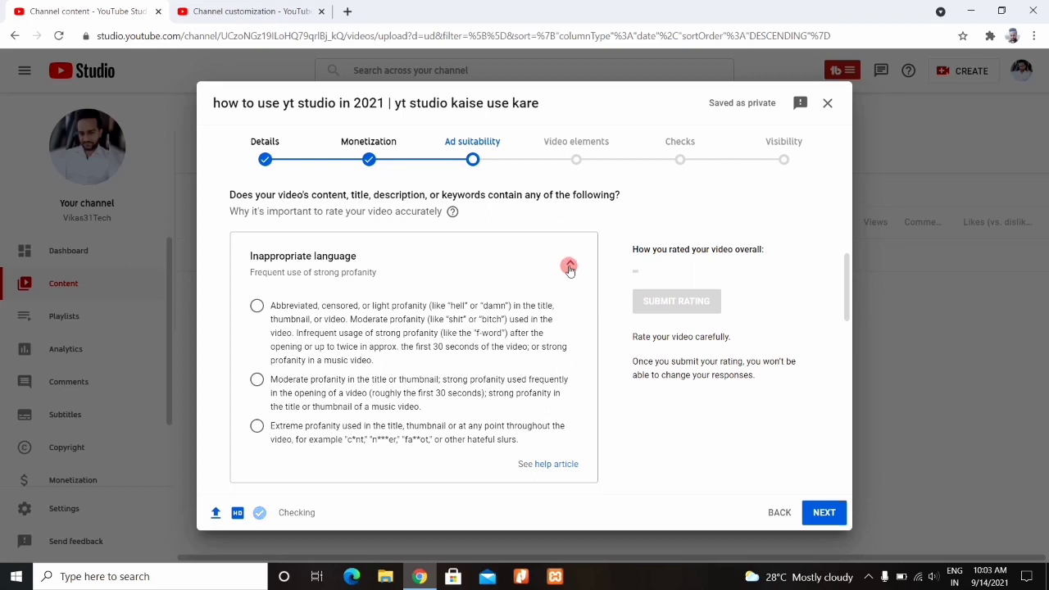
click(570, 268)
Rate the video's ad suitability as "None of the above" and submit the rating
drag(850, 299, 848, 320)
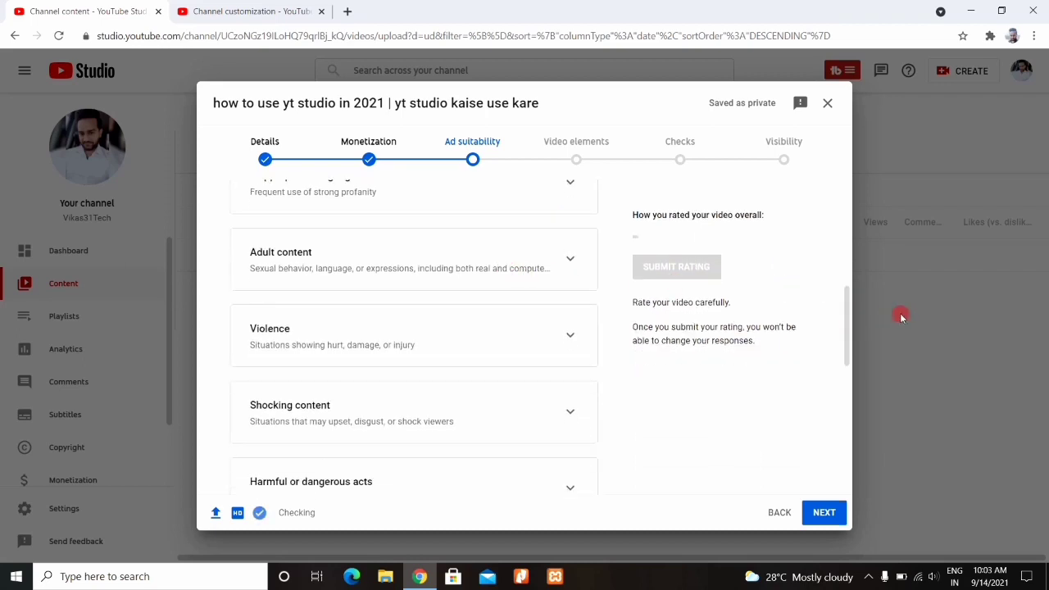
mouse_move(847, 314)
mouse_down()
mouse_move(845, 300)
mouse_move(847, 325)
mouse_up()
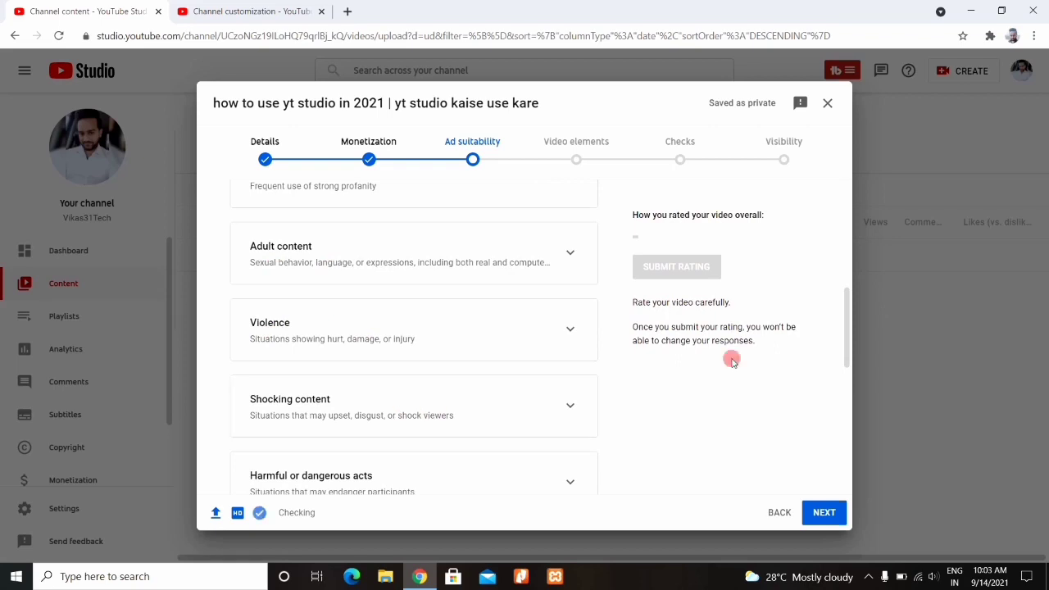
drag(848, 319, 847, 363)
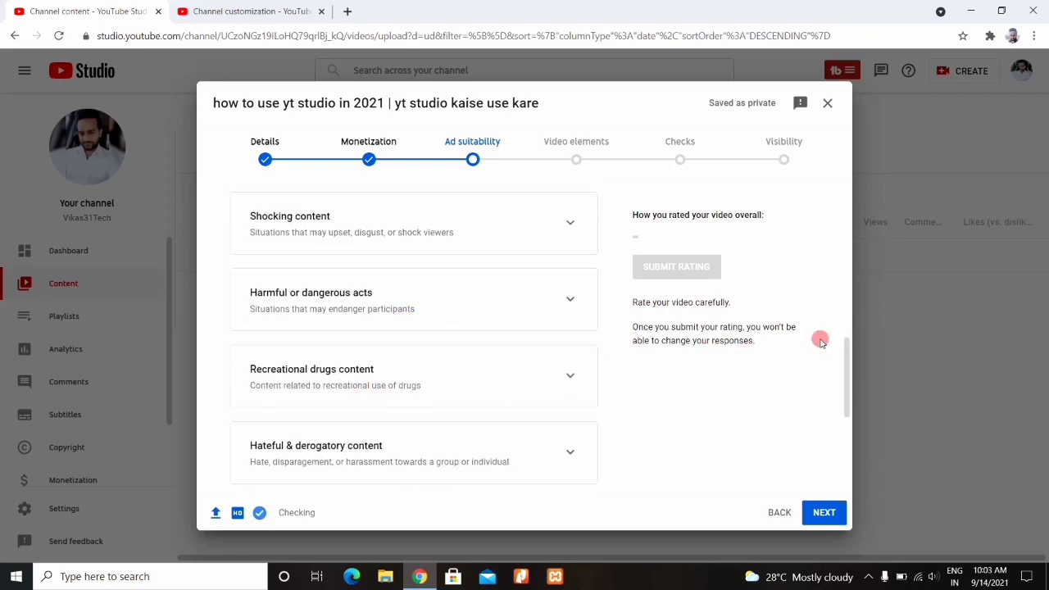
drag(846, 361, 848, 448)
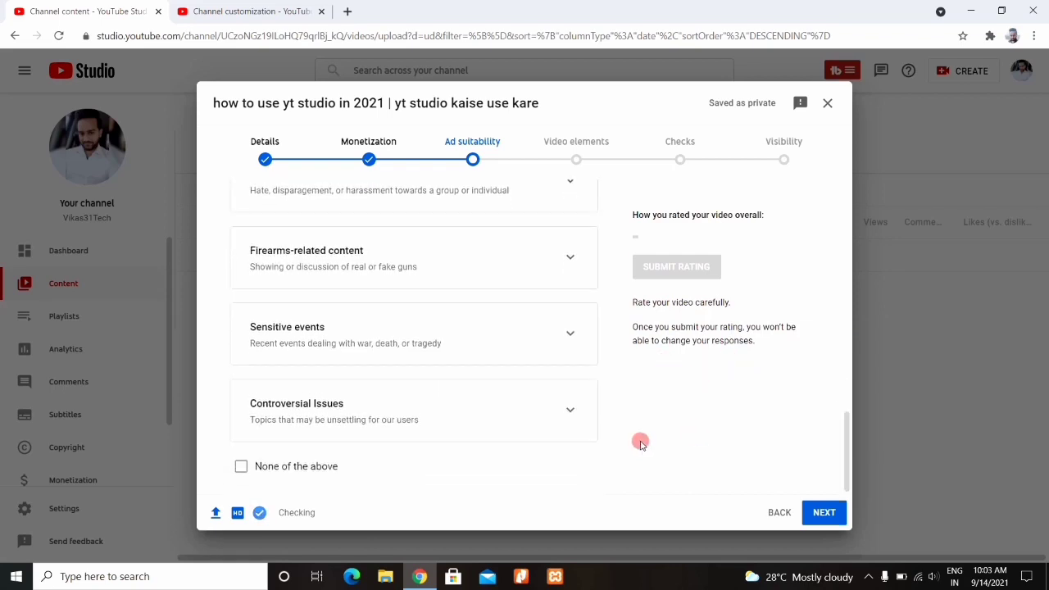
click(273, 467)
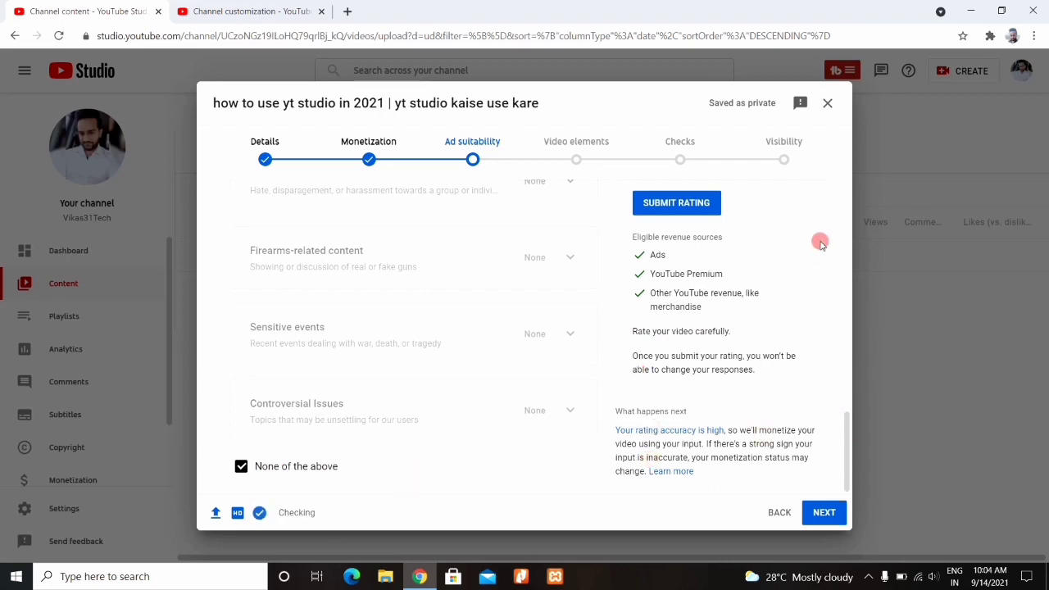
click(677, 205)
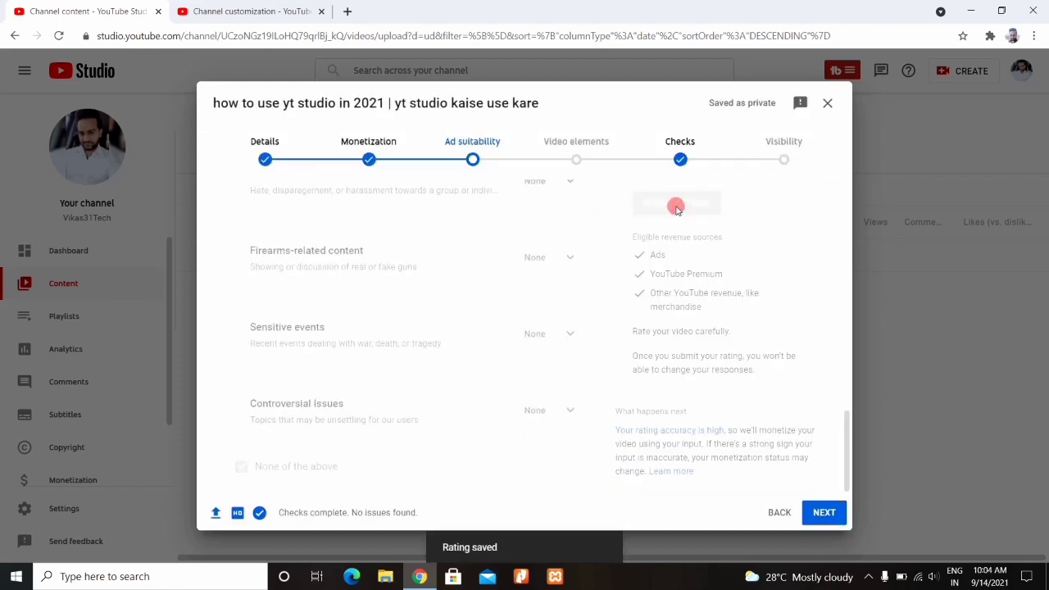
Review the Video elements options for subtitles, end screen and cards, and view the copyright and ad suitability checks
click(576, 148)
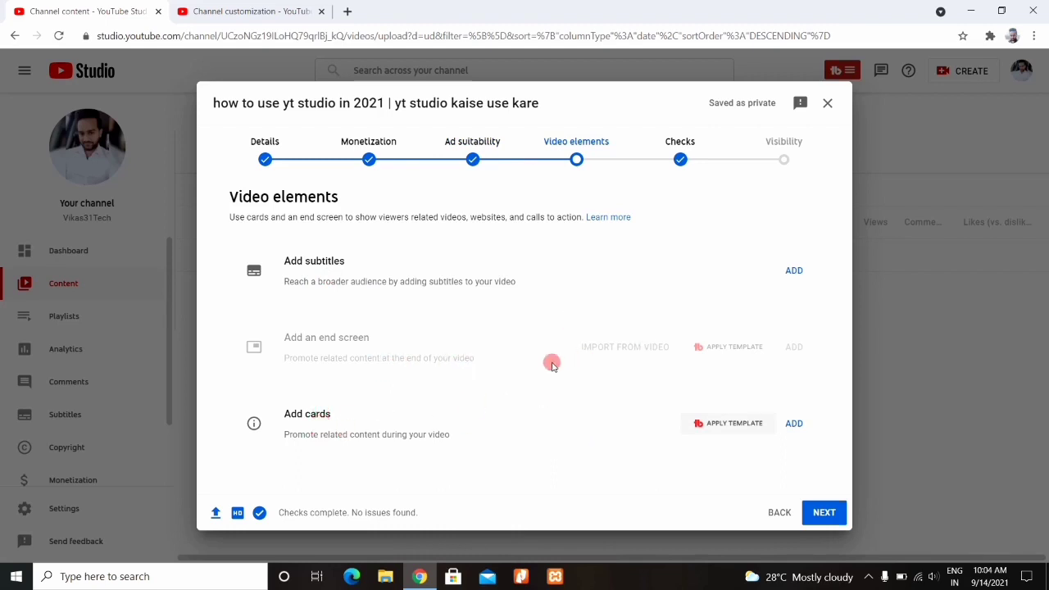
mouse_move(619, 350)
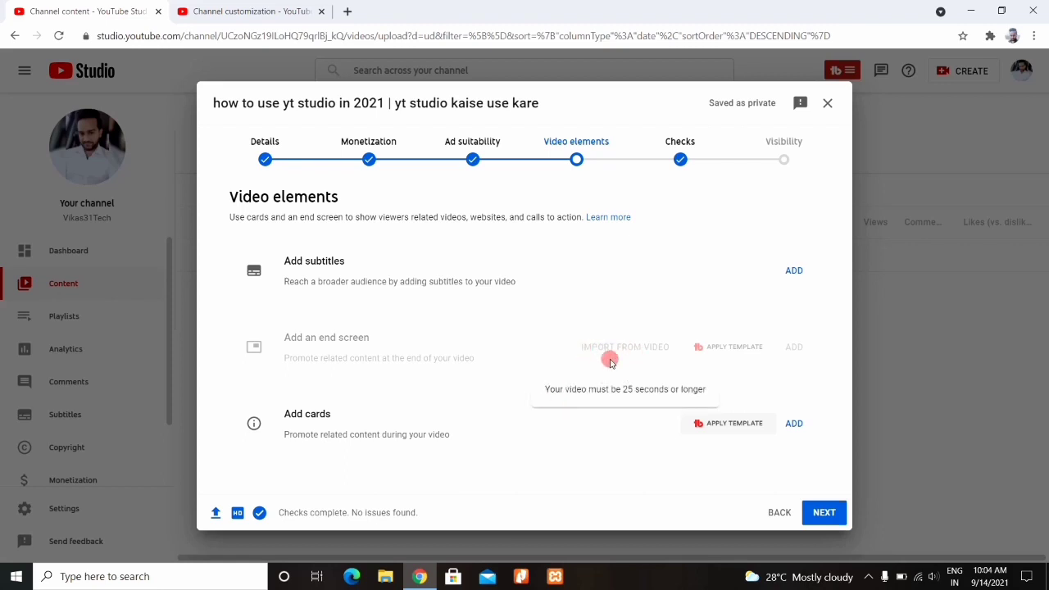
click(678, 163)
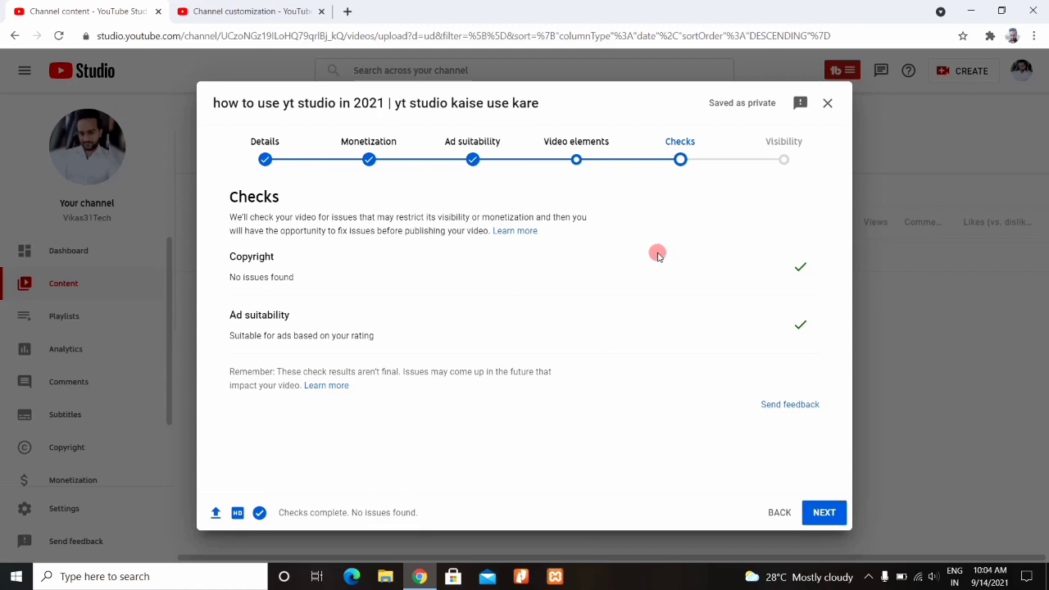
Set the video's visibility to Public and view the Schedule option
click(780, 164)
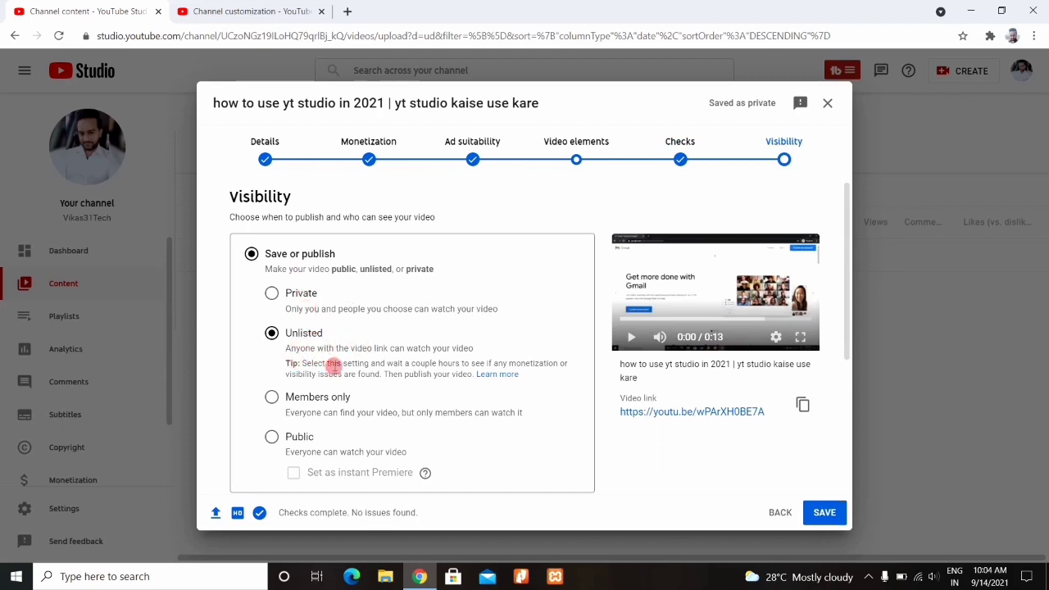
click(273, 439)
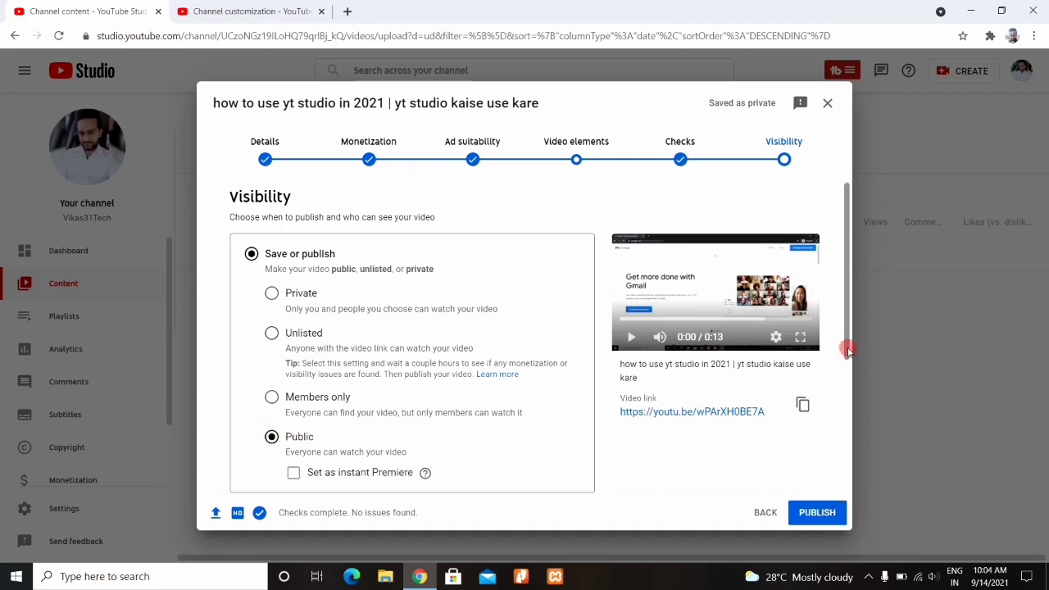
mouse_move(849, 365)
mouse_down()
mouse_move(848, 445)
mouse_move(849, 379)
mouse_up()
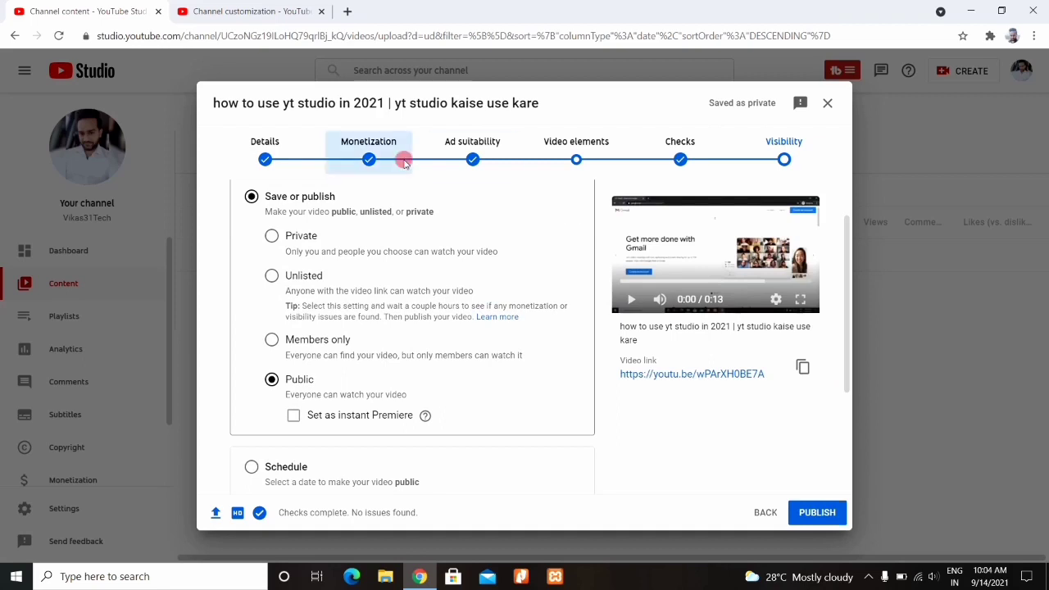
Recheck the video's ad types and ad locations under Monetization, and revisit its Visibility settings
click(329, 158)
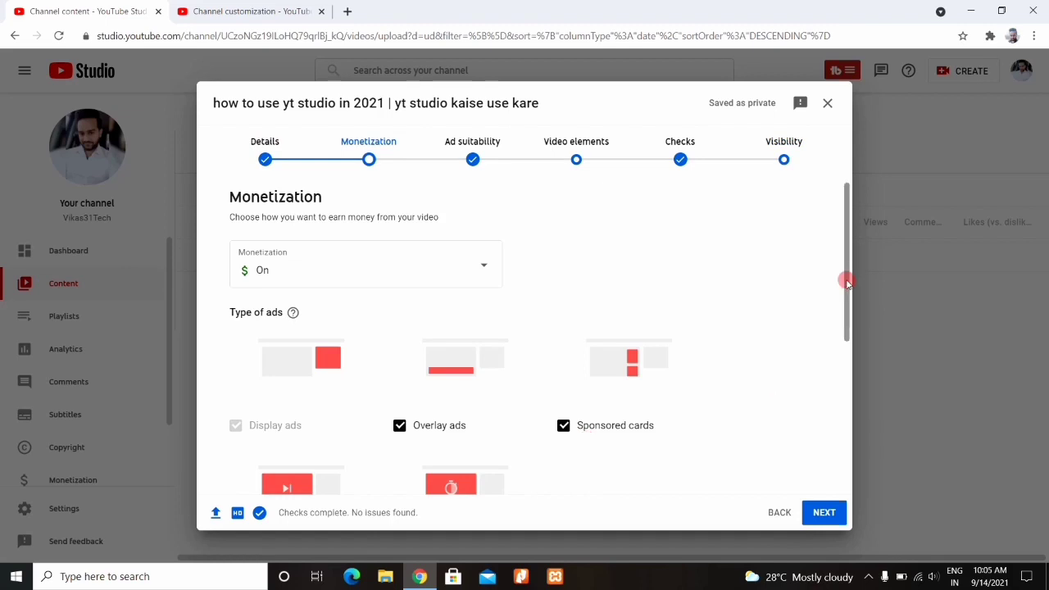
drag(847, 282, 399, 401)
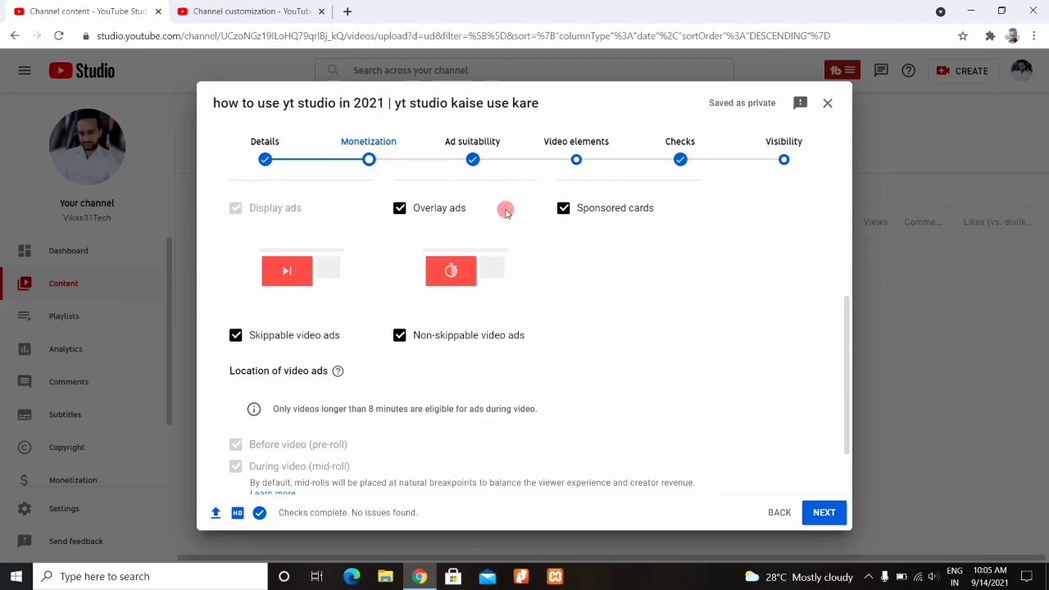
click(786, 156)
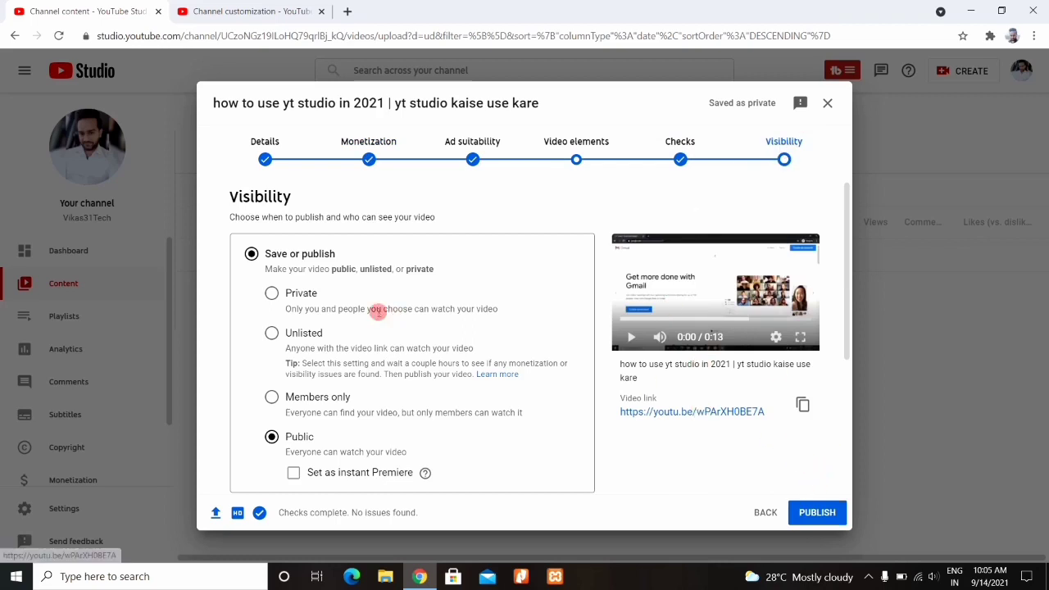
click(369, 161)
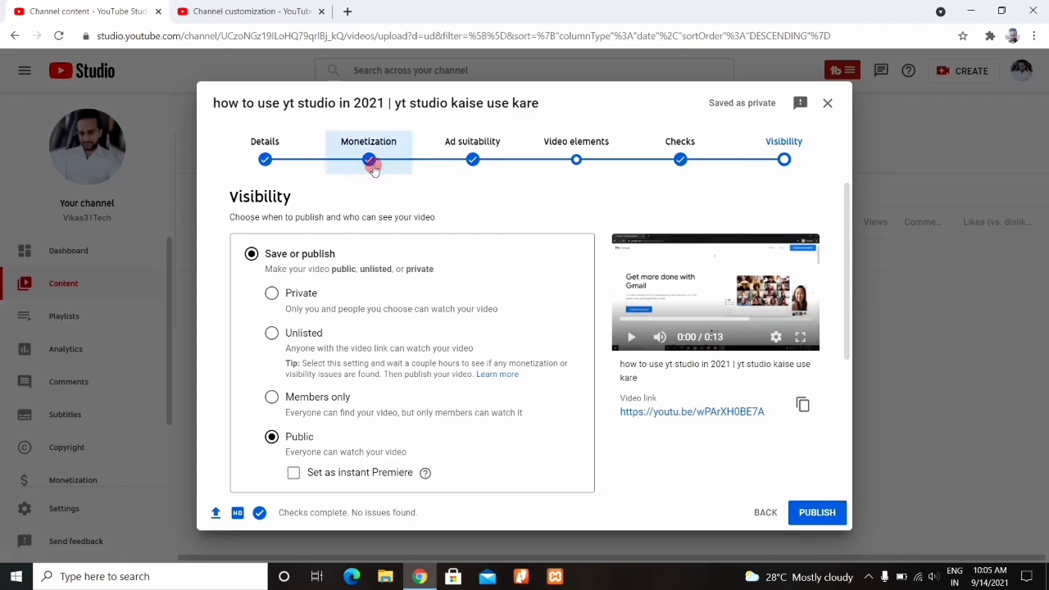